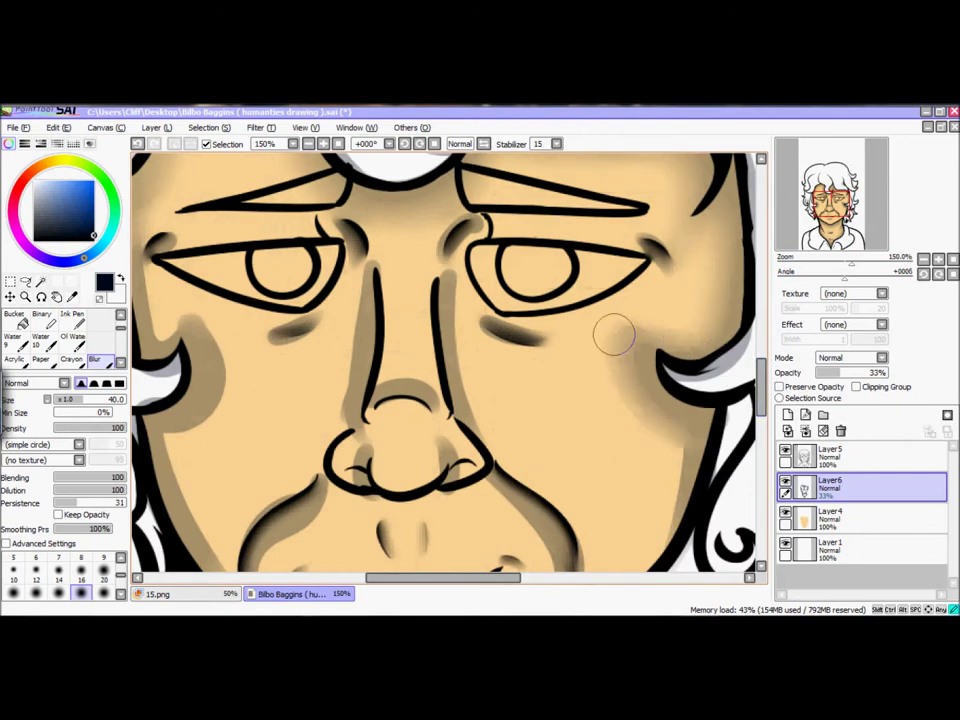
Select the hair sections on the line art layer and clear the skin shading that spilled into them on Layer6.
scroll(557, 385, up, 4)
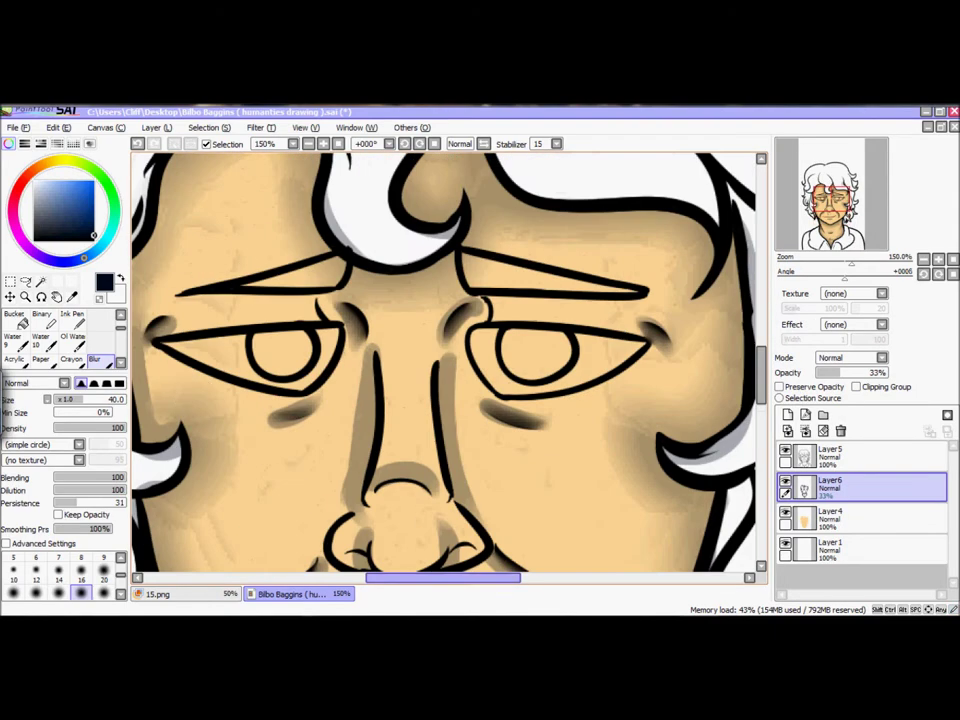
scroll(197, 396, left, 3)
click(40, 281)
click(830, 455)
click(235, 320)
scroll(445, 360, right, 5)
scroll(445, 360, down, 3)
scroll(445, 360, left, 5)
click(830, 487)
scroll(445, 360, up, 4)
Smooth the remaining facial shading on Layer6 with the Blur brush, including around the nose and cheeks.
click(322, 143)
click(308, 143)
click(94, 360)
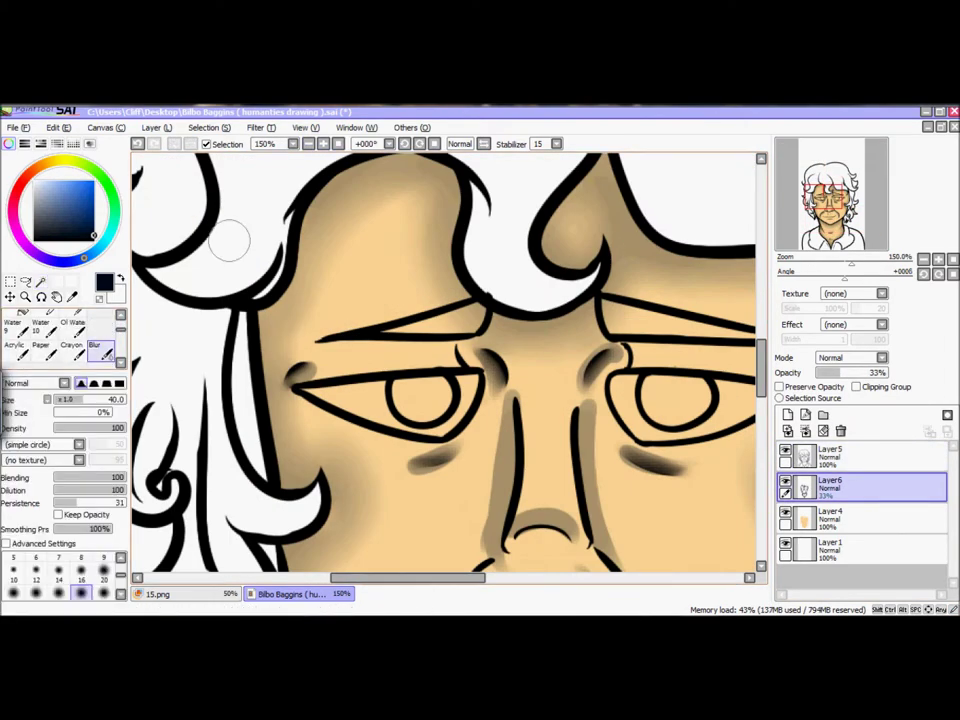
scroll(445, 360, right, 5)
scroll(445, 360, down, 3)
scroll(445, 360, left, 2)
mouse_move(456, 488)
mouse_down()
mouse_move(320, 410)
mouse_move(348, 378)
mouse_move(381, 377)
mouse_move(425, 230)
mouse_move(340, 260)
mouse_up()
click(308, 143)
click(308, 143)
click(323, 143)
Add a new layer directly below the line art and cover the hair area with dark brown using a size 500 pen.
key(w)
key(ctrl+shift+n)
scroll(445, 360, up, 3)
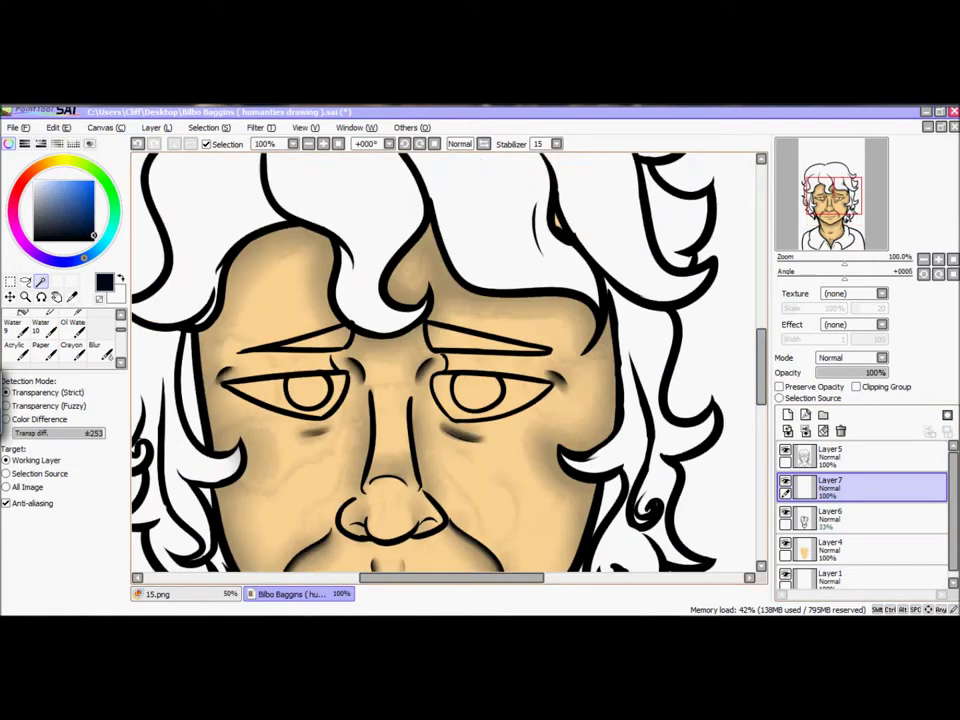
key(minus)
key(minus)
key(n)
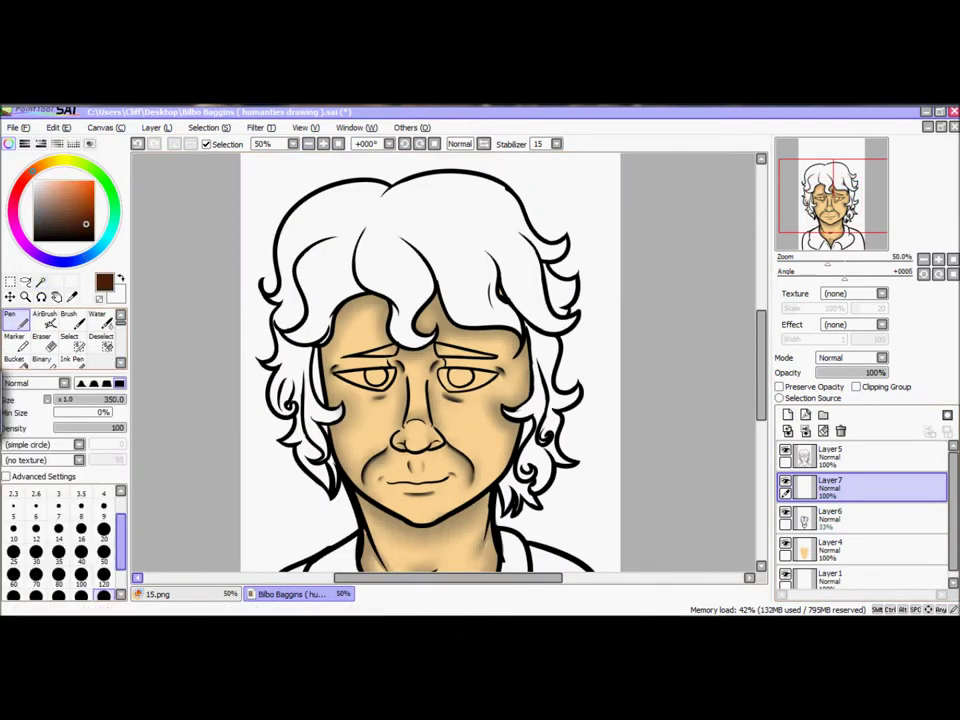
mouse_move(330, 270)
mouse_down()
mouse_move(500, 240)
mouse_move(407, 403)
mouse_up()
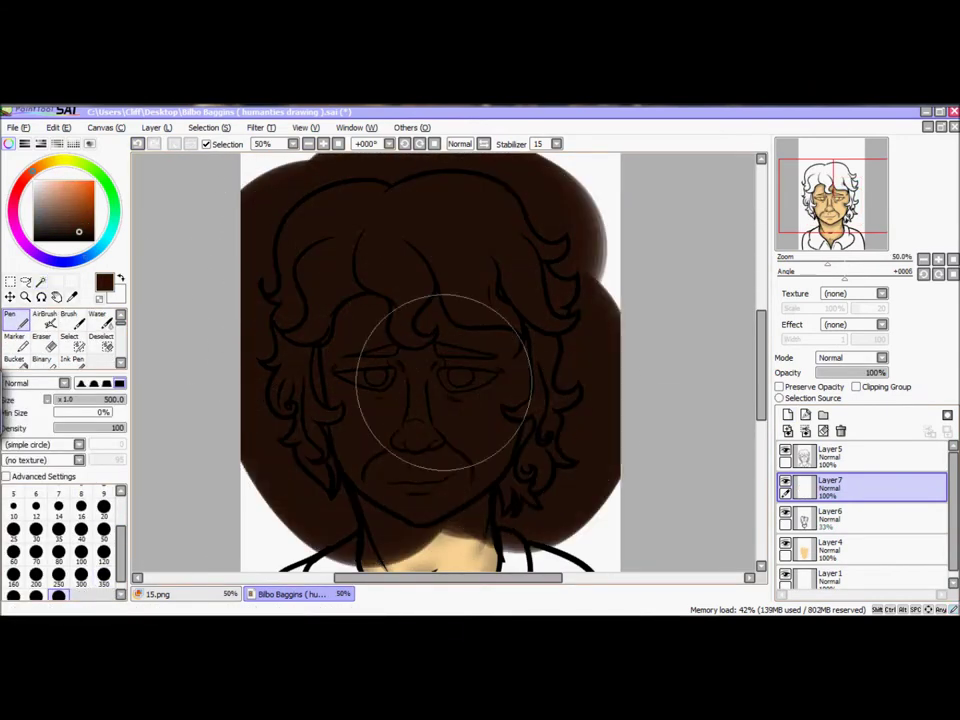
Select the face and neck regions on Layer5, delete the brown from them on Layer7, and deselect.
key(w)
click(830, 455)
click(420, 420)
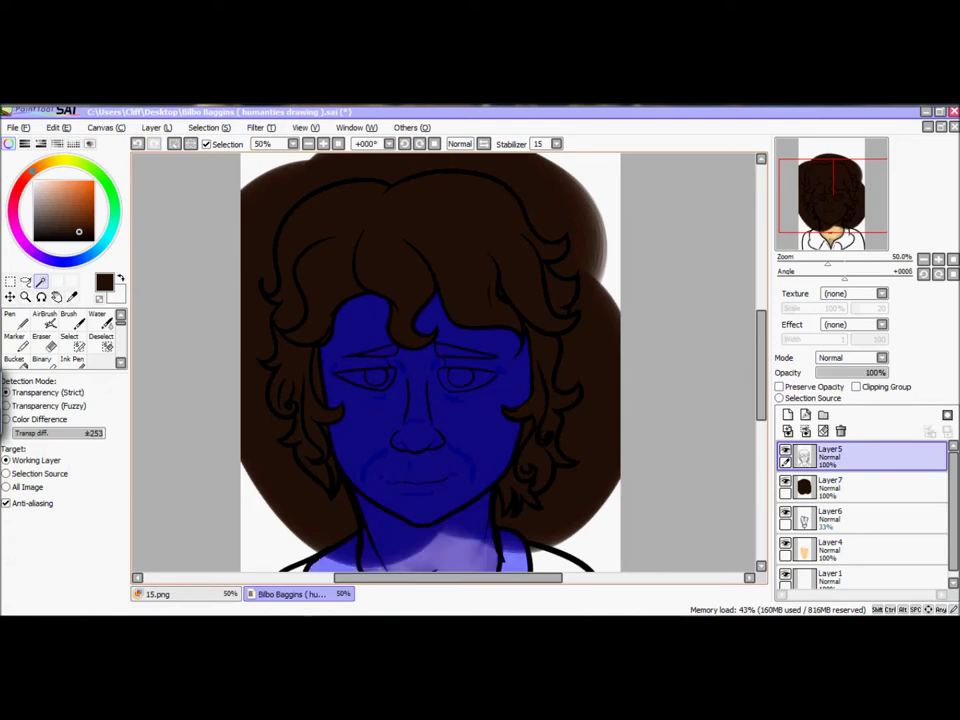
click(830, 487)
key(Delete)
key(ctrl+d)
Add a new layer at 49% opacity above the brown hair and airbrush black shading along the fringe and crown strands at size 40.
key(plus)
key(plus)
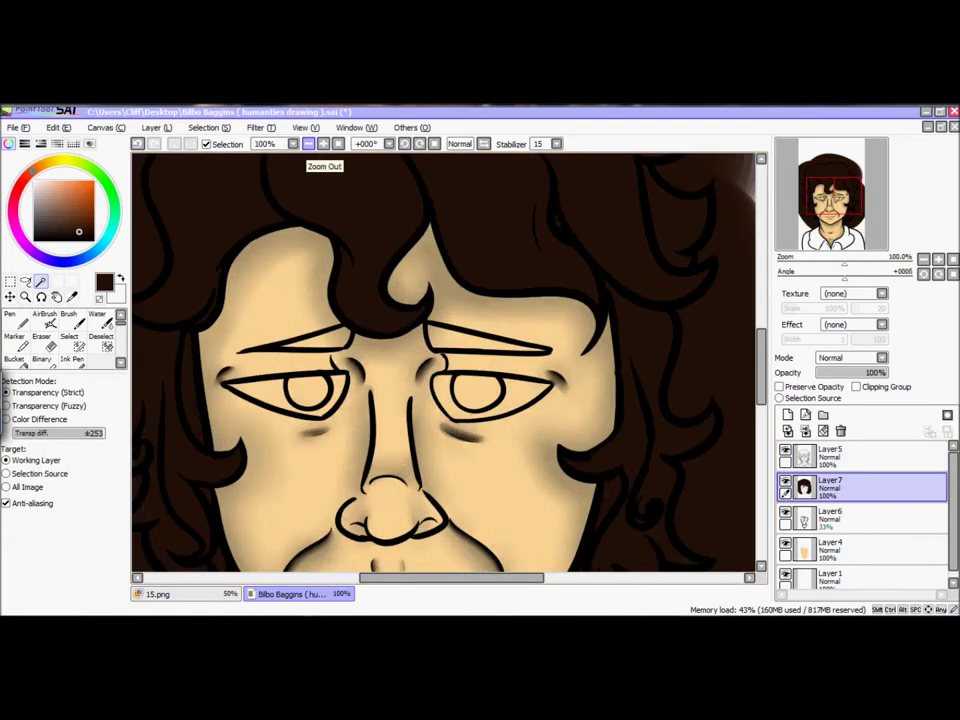
key(a)
key(ctrl+shift+n)
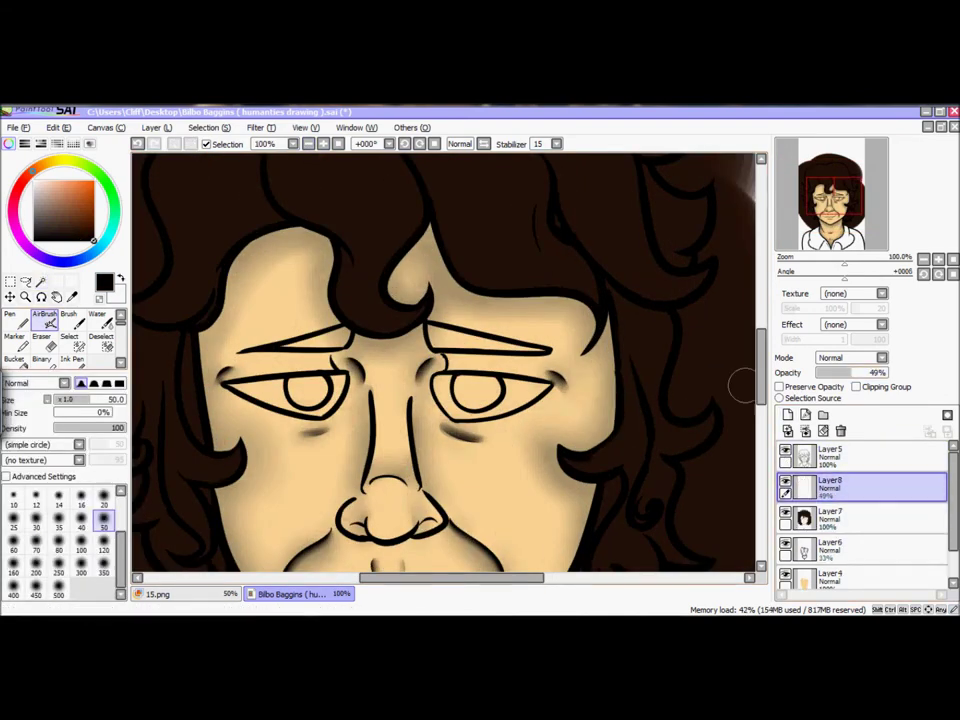
scroll(445, 360, up, 2)
drag(292, 261, 397, 366)
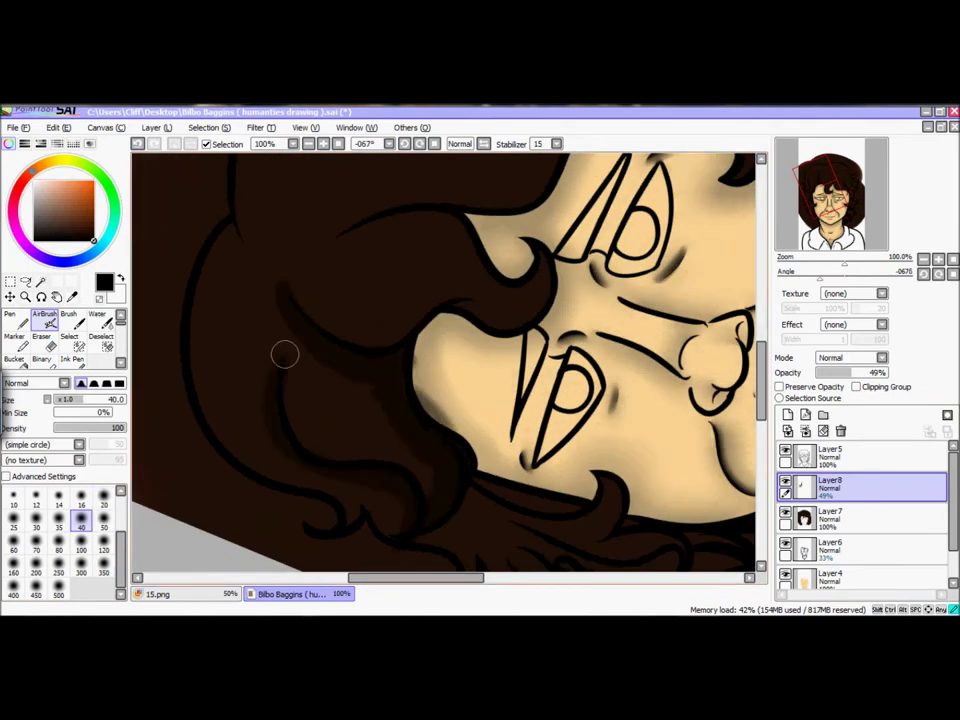
key(Home)
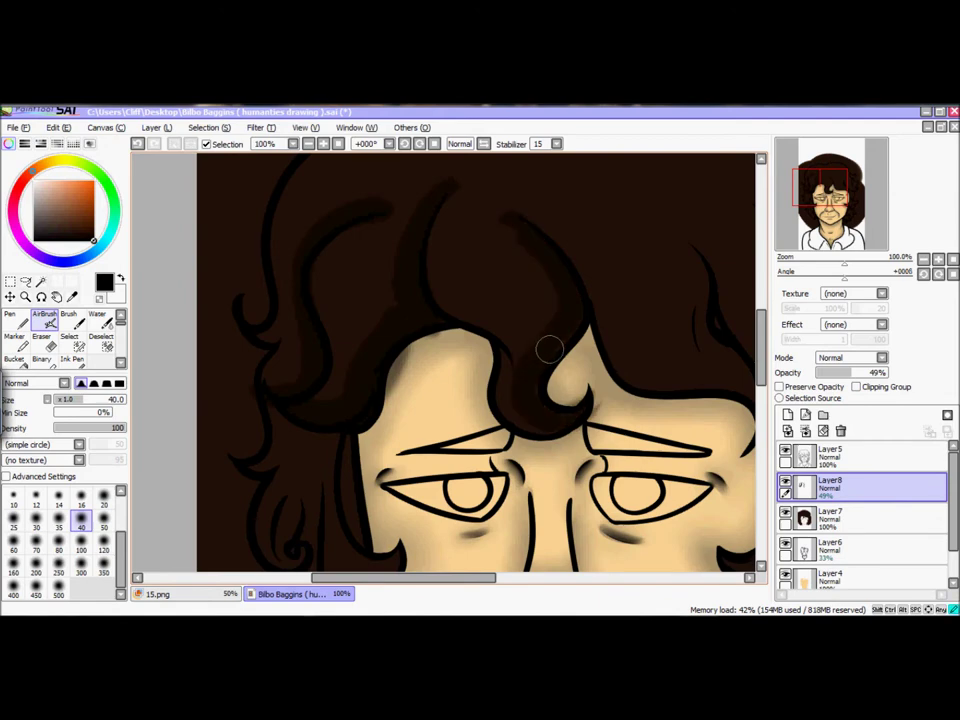
drag(462, 548, 282, 538)
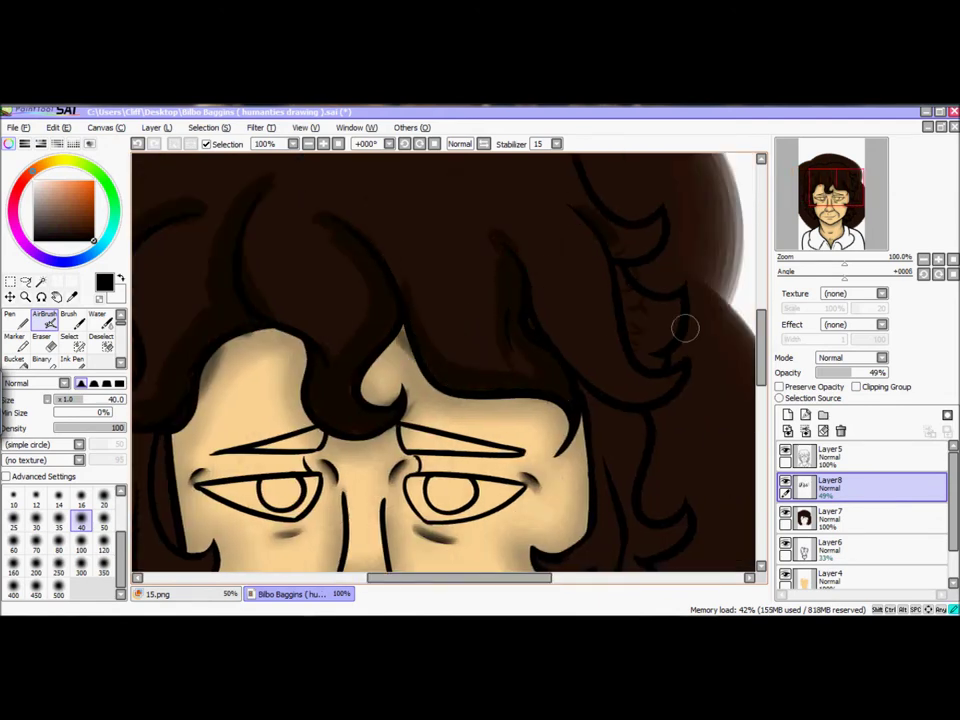
Airbrush black shading along the curls on both sides of the face and up to the outer strands.
scroll(650, 341, down, 5)
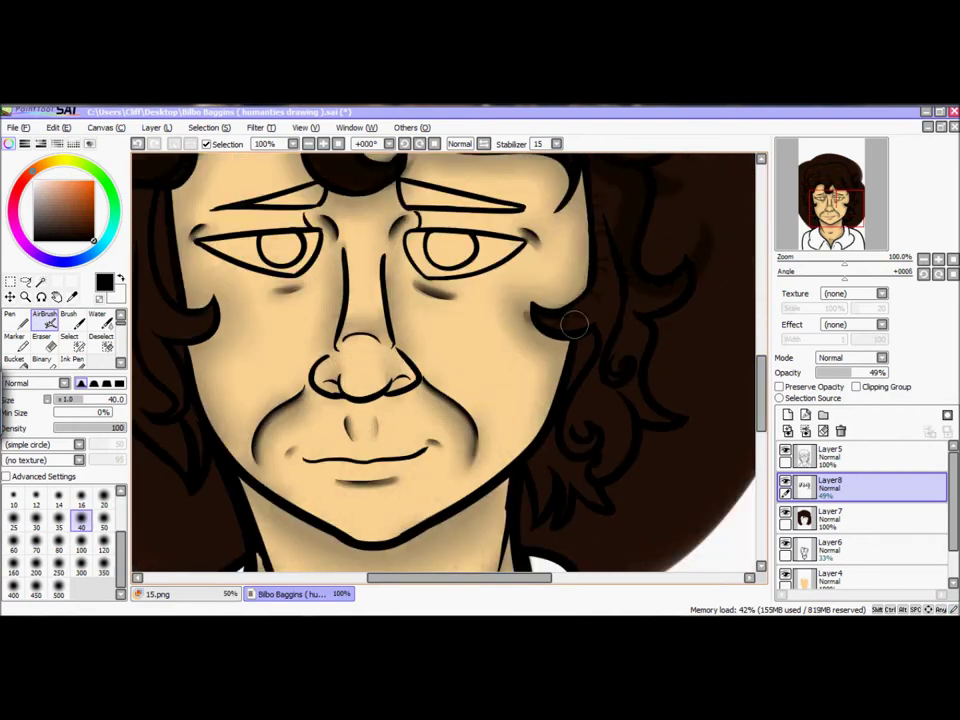
scroll(627, 512, left, 4)
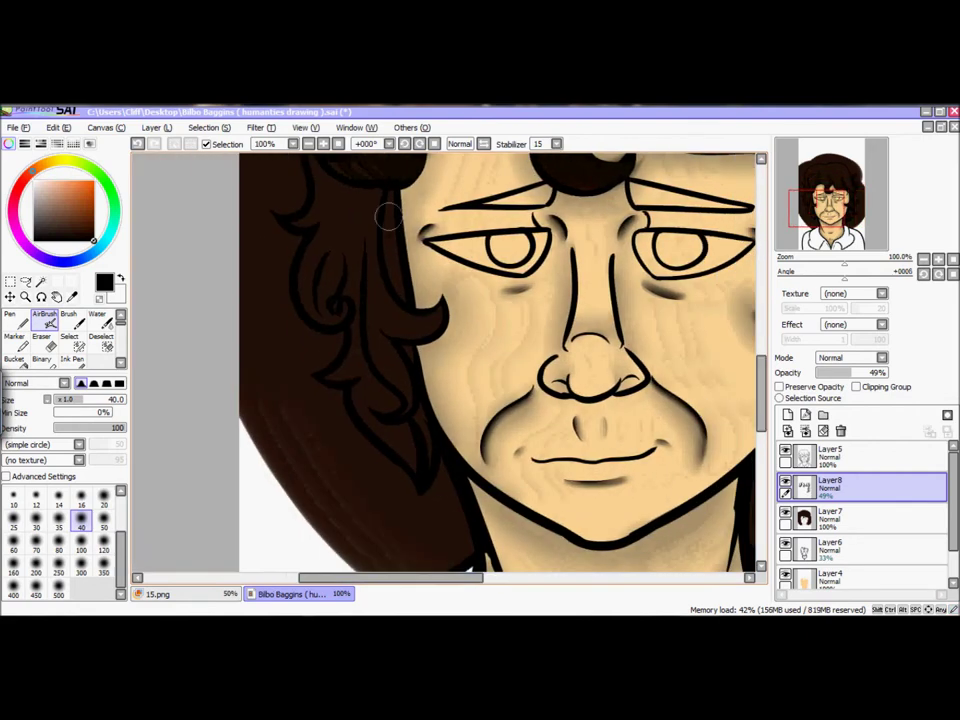
scroll(349, 346, up, 3)
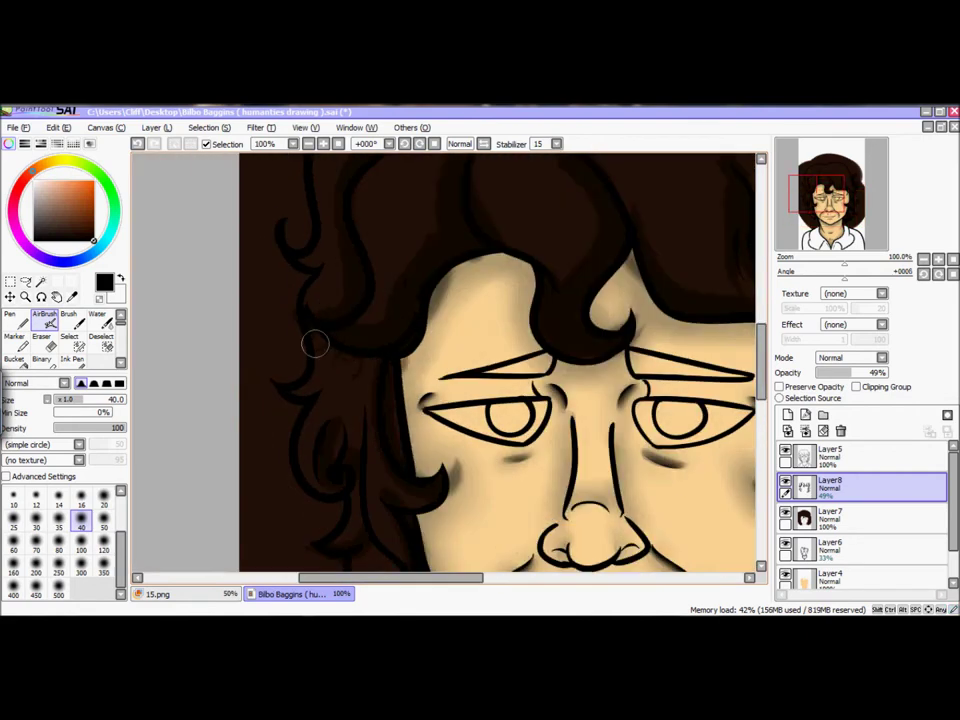
scroll(304, 389, up, 2)
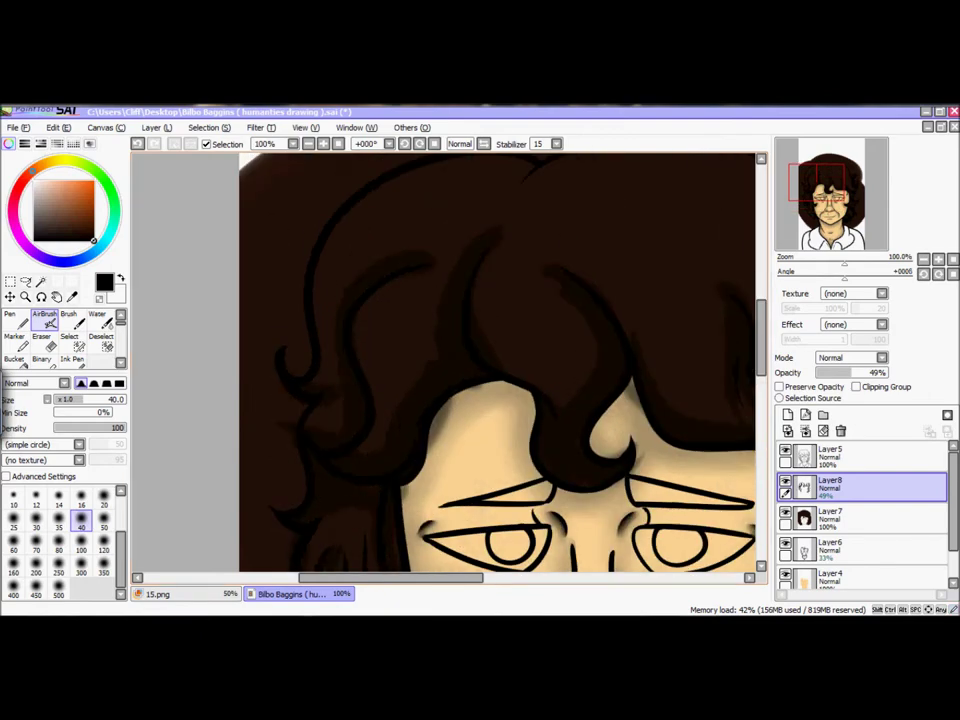
Deepen the hair shading with a size 120 airbrush and lower Layer8's opacity to 42%.
key(ctrl+minus)
click(103, 546)
key(ctrl+plus)
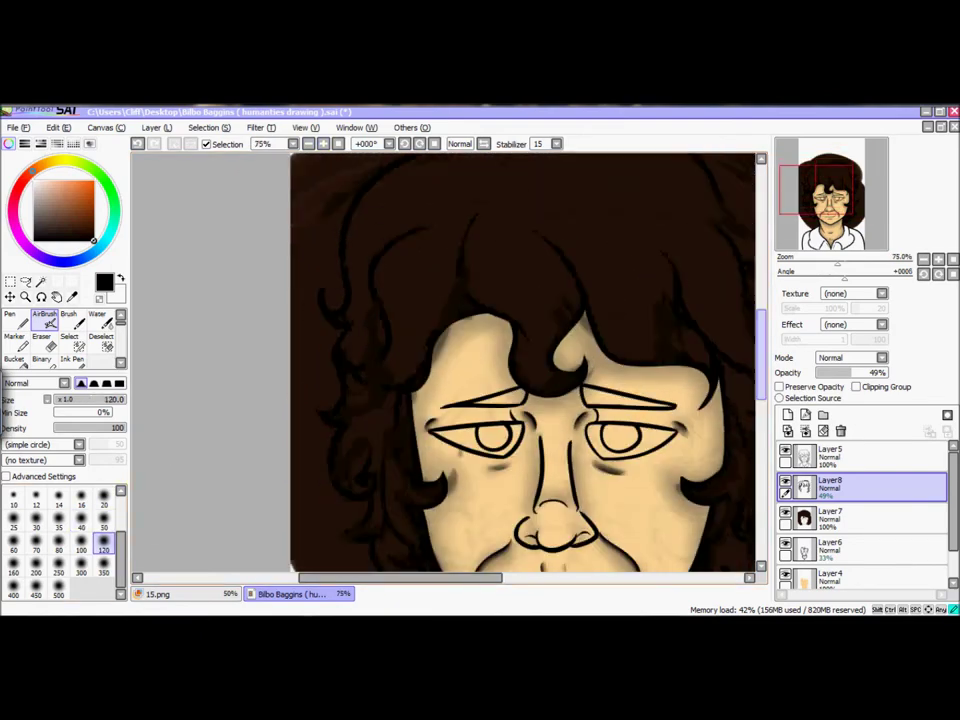
scroll(432, 462, down, 2)
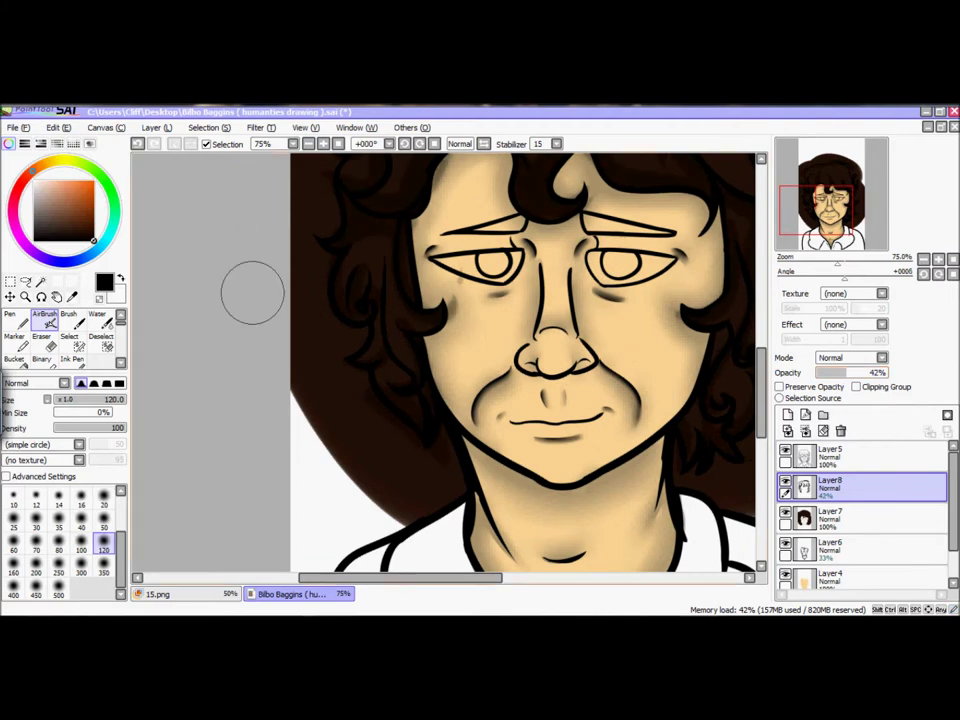
Select the face area and clear the hair shading that spilled onto the skin on Layer8.
click(41, 282)
click(640, 340)
scroll(640, 340, up, 2)
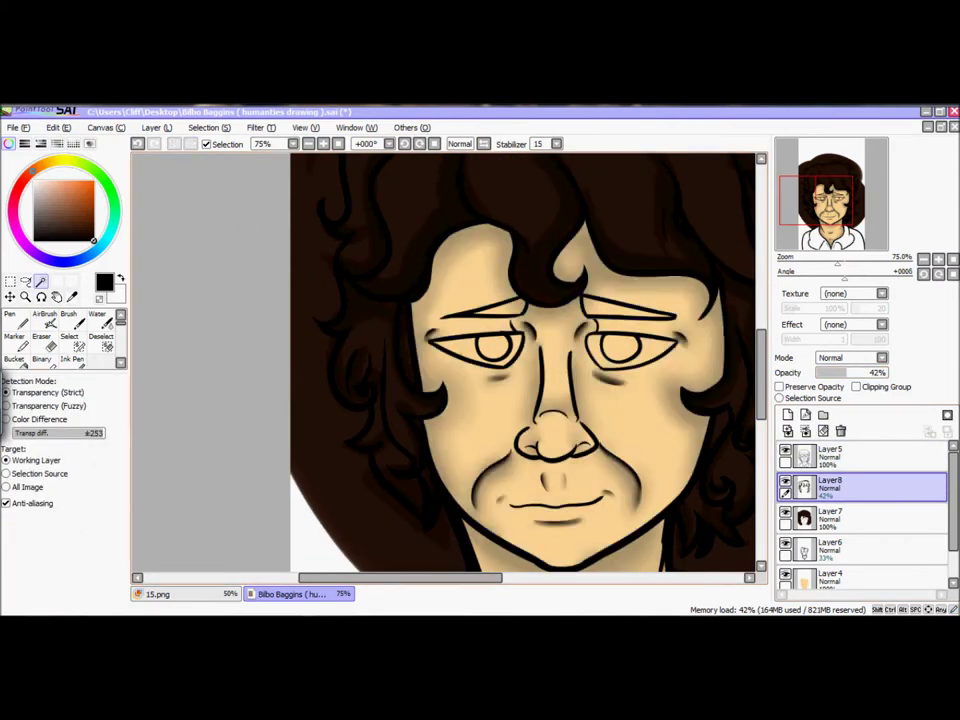
Blur the black shading on Layer8 along the side curls and fringe strands on the picture's left half at size 40.
key(ctrl+plus)
key(ctrl+plus)
key(b)
scroll(333, 188, down, 4)
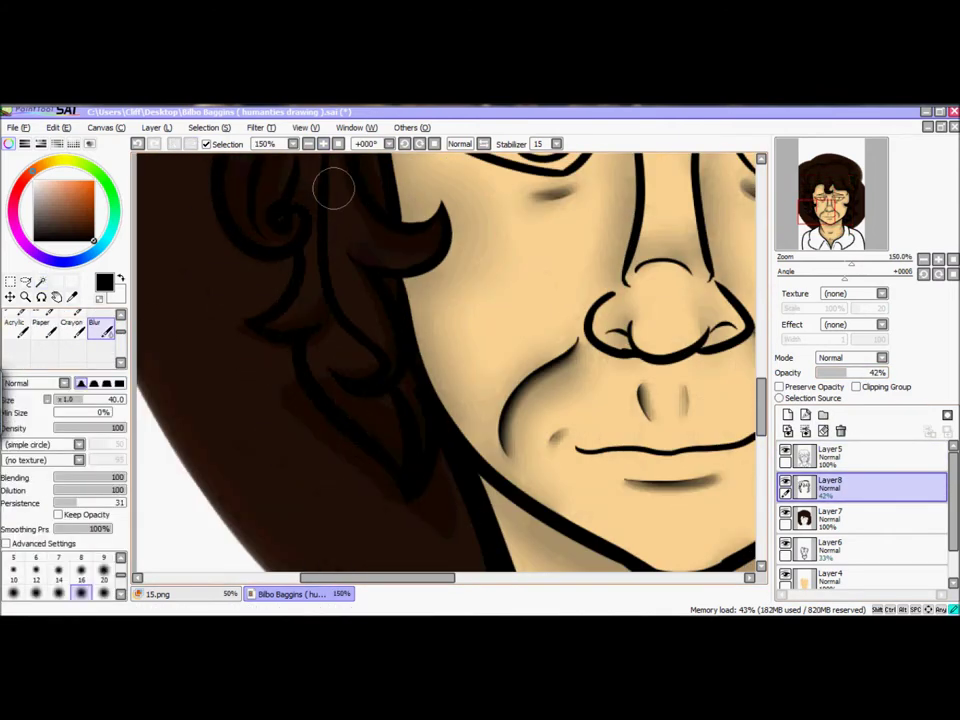
scroll(327, 342, up, 6)
key(super)
key(super)
scroll(399, 358, up, 5)
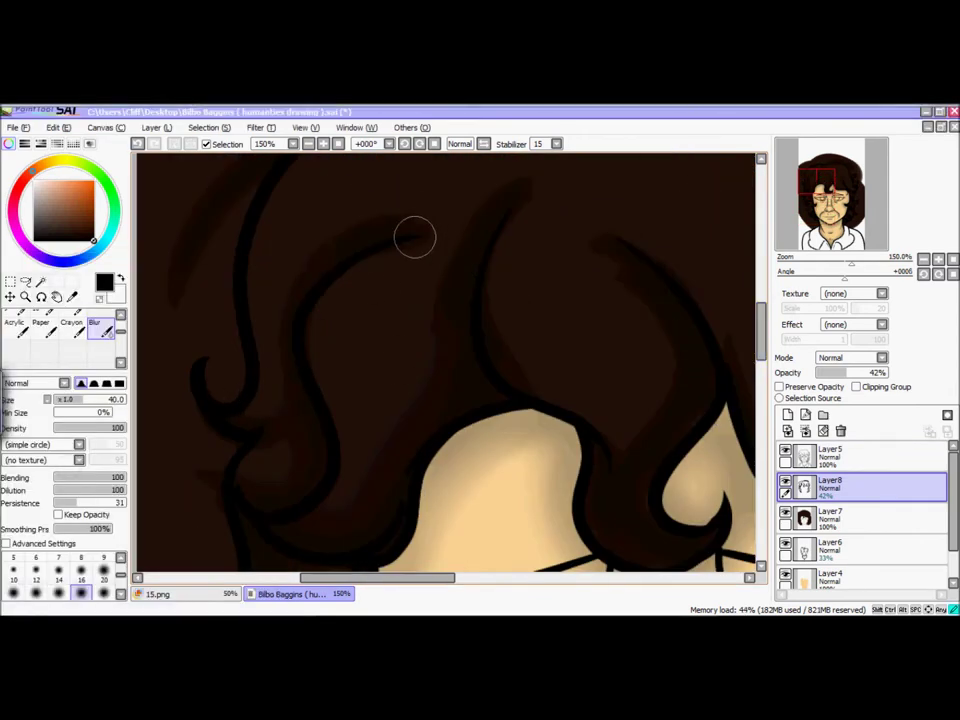
scroll(641, 301, down, 5)
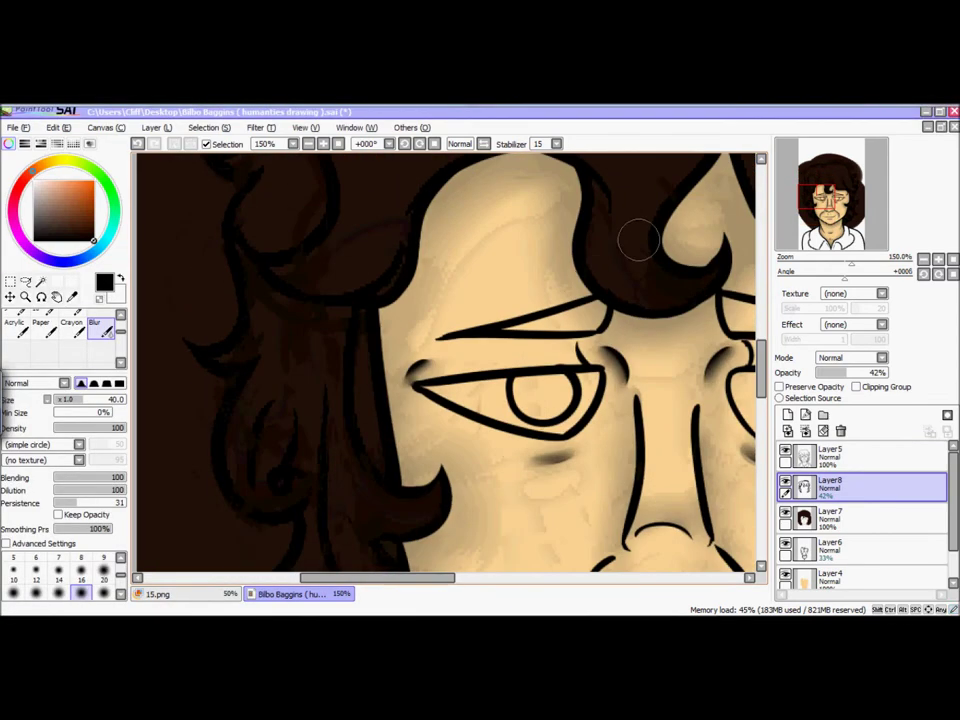
Blur the shading across the central fringe and the picture's right-hand curls, finishing the crown at brush size 50.
scroll(664, 488, right, 4)
scroll(664, 488, up, 5)
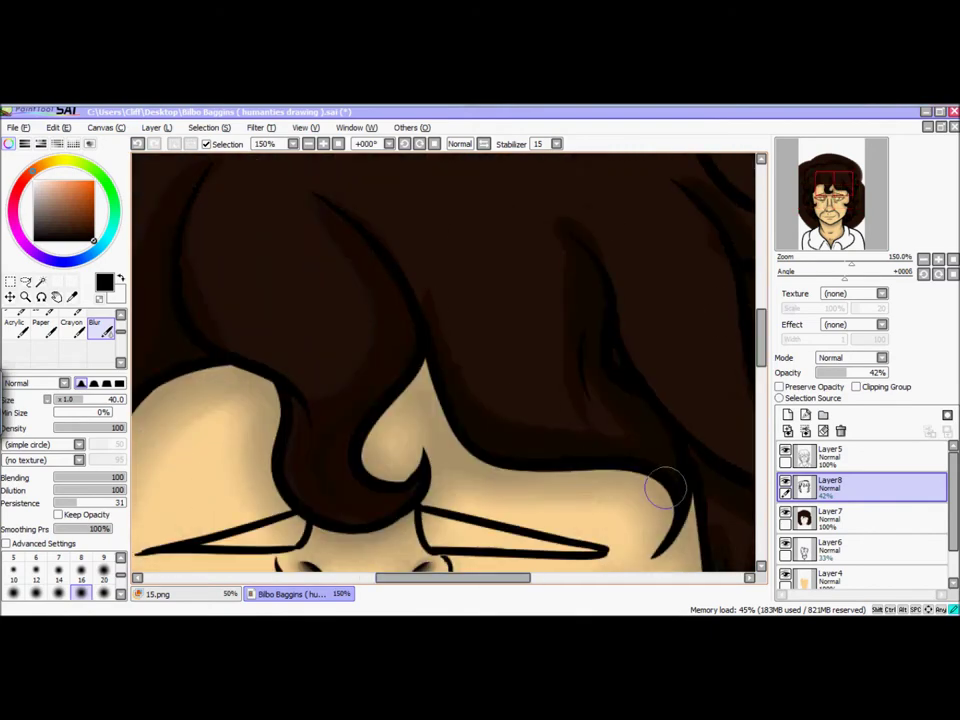
key(minus)
key(minus)
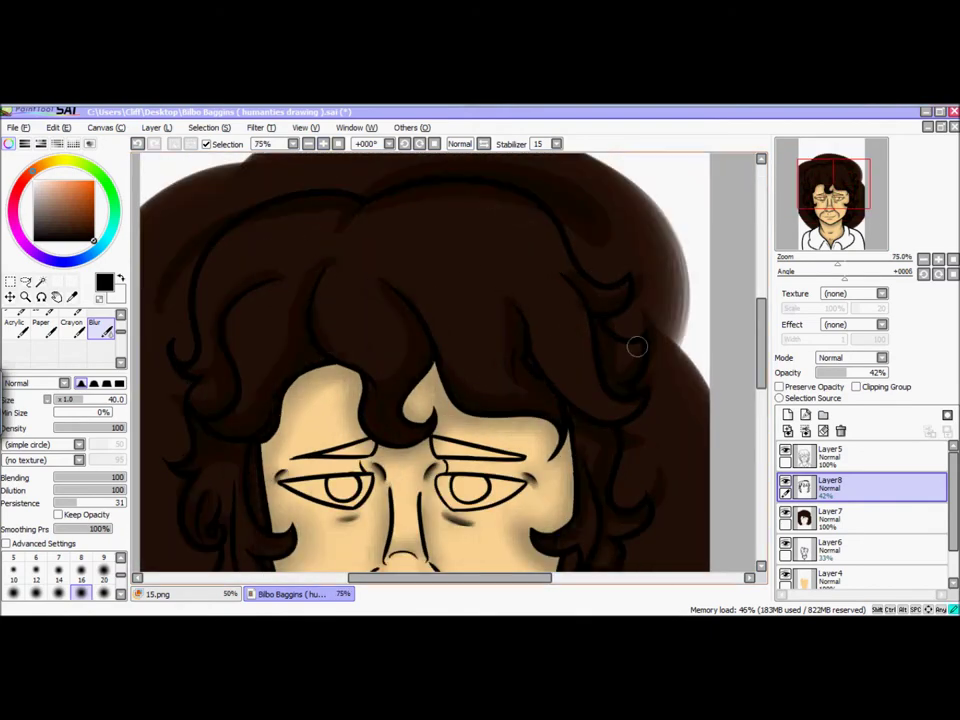
scroll(707, 325, down, 4)
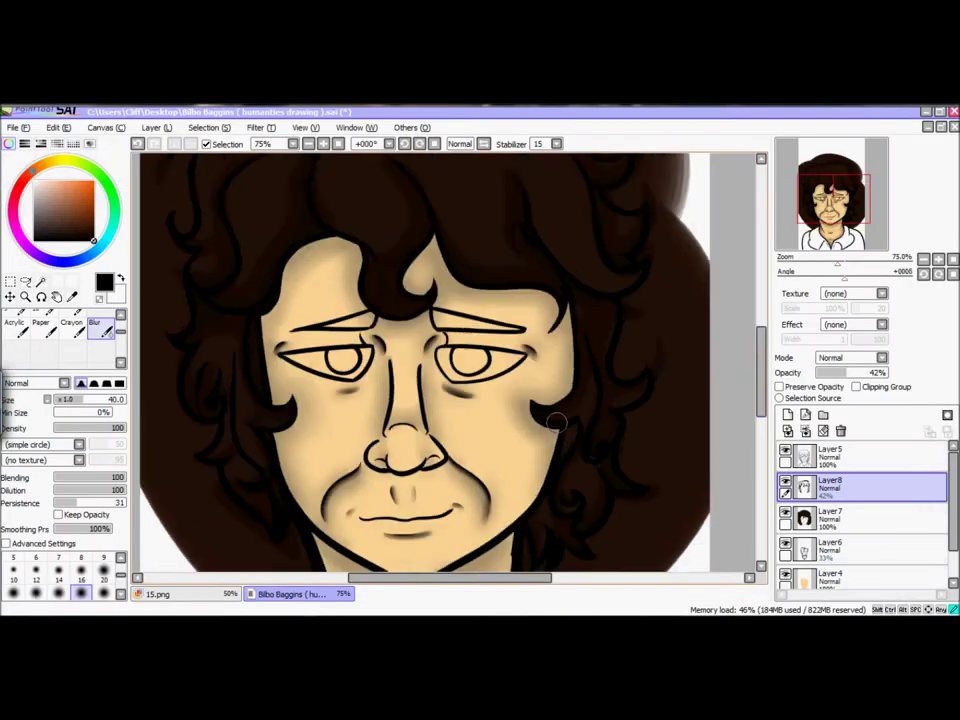
scroll(300, 279, up, 5)
key(bracketright)
drag(405, 232, 503, 246)
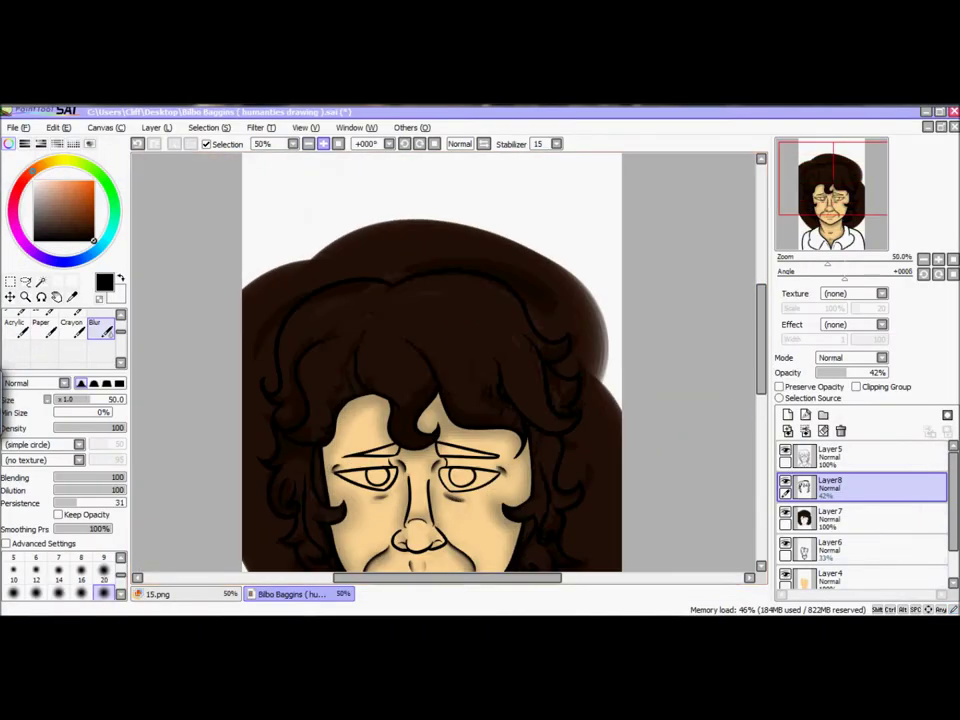
Clear the brown paint and shading outside the hair outline on the hair layers.
click(865, 485)
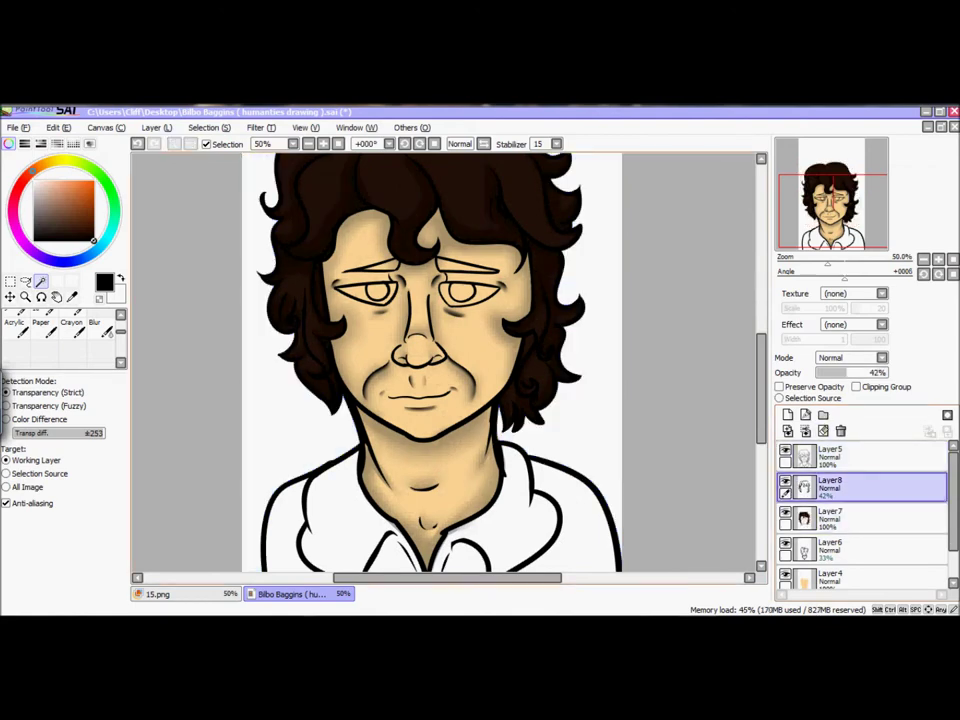
scroll(432, 360, down, 4)
key(ctrl+a)
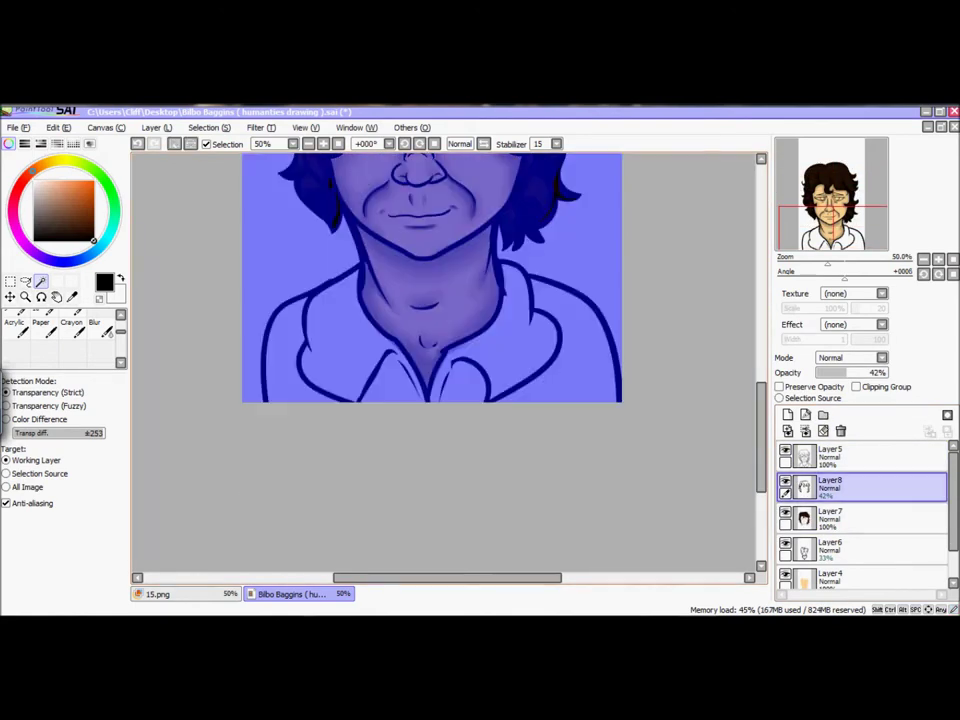
Switch to the web browser and search for Bilbo Baggins as a clothing reference.
click(865, 548)
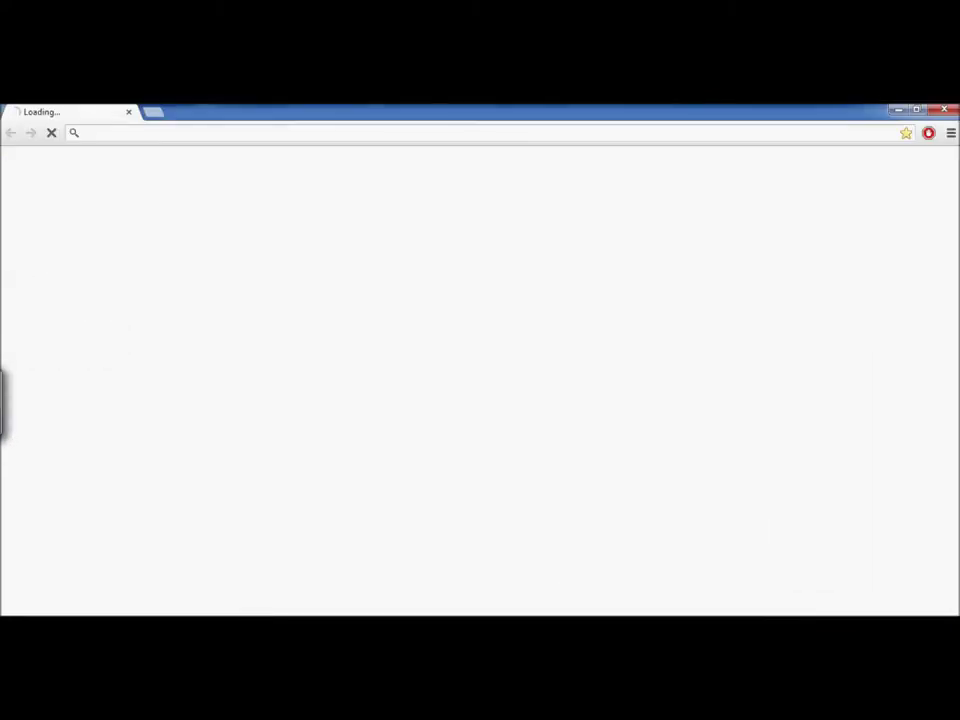
text(bilbo bagg)
key(Return)
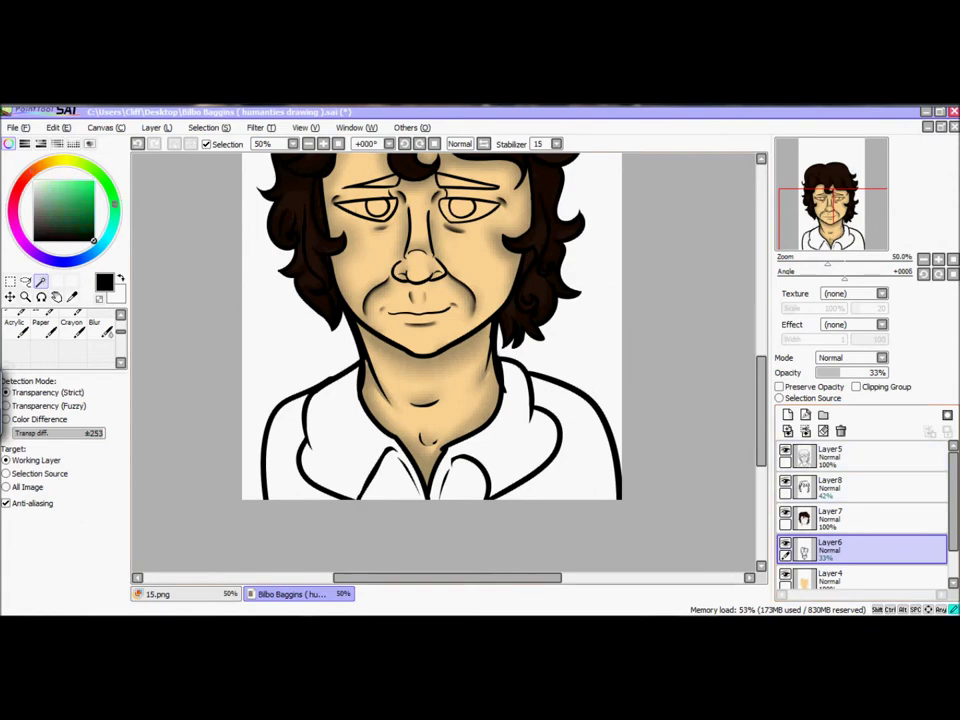
Add a new layer below the line art and try covering the clothing area with medium green using a size 350 pen.
key(alt+t)
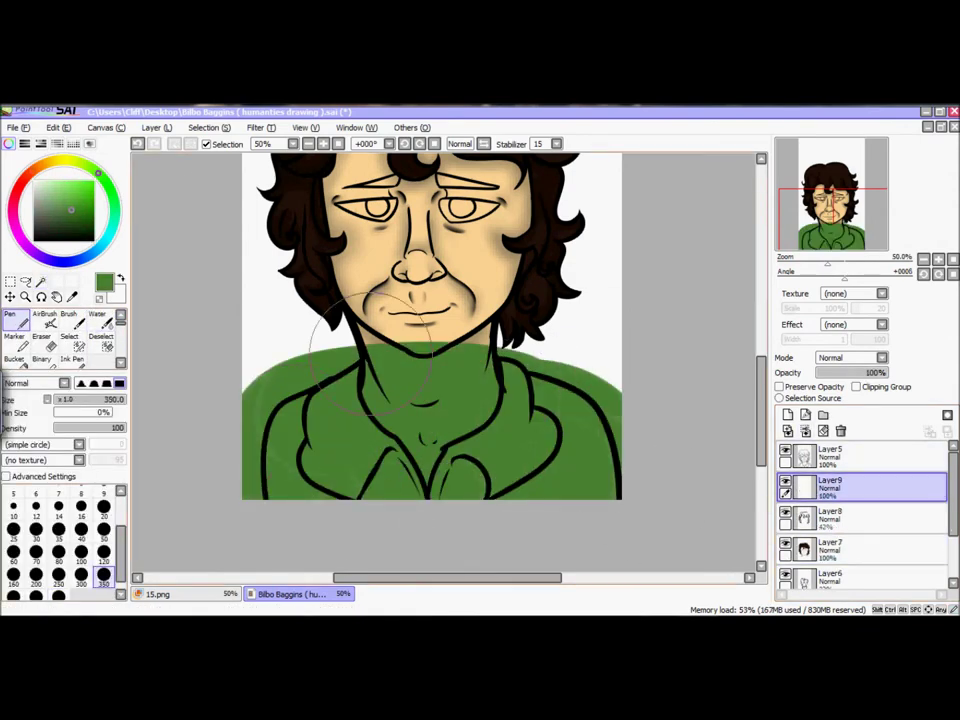
key(c)
drag(644, 222, 601, 243)
drag(691, 264, 684, 264)
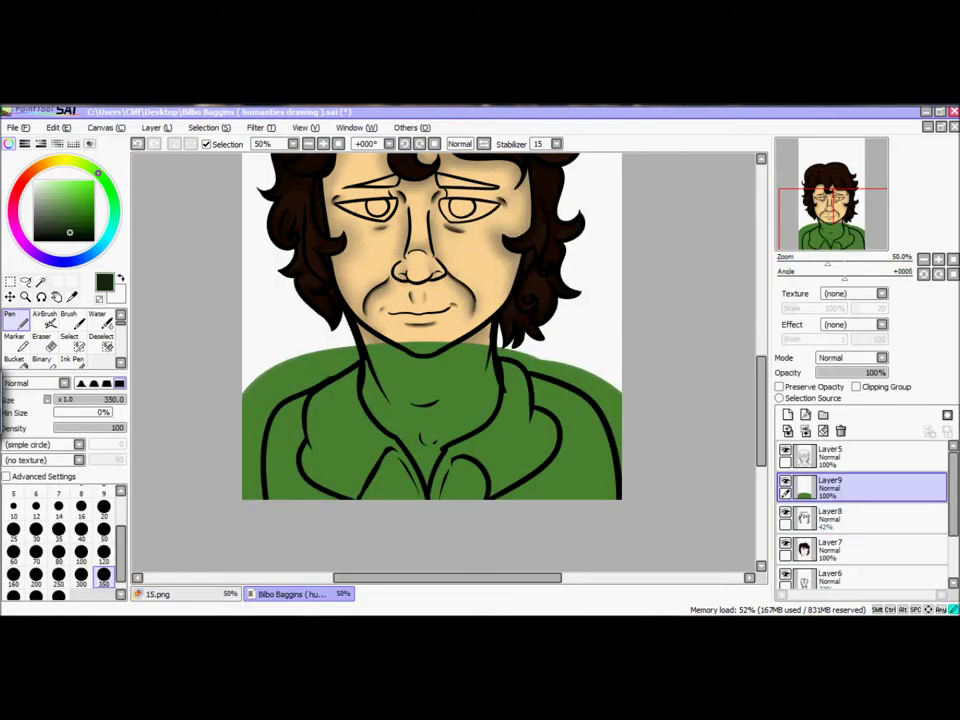
drag(420, 330, 257, 525)
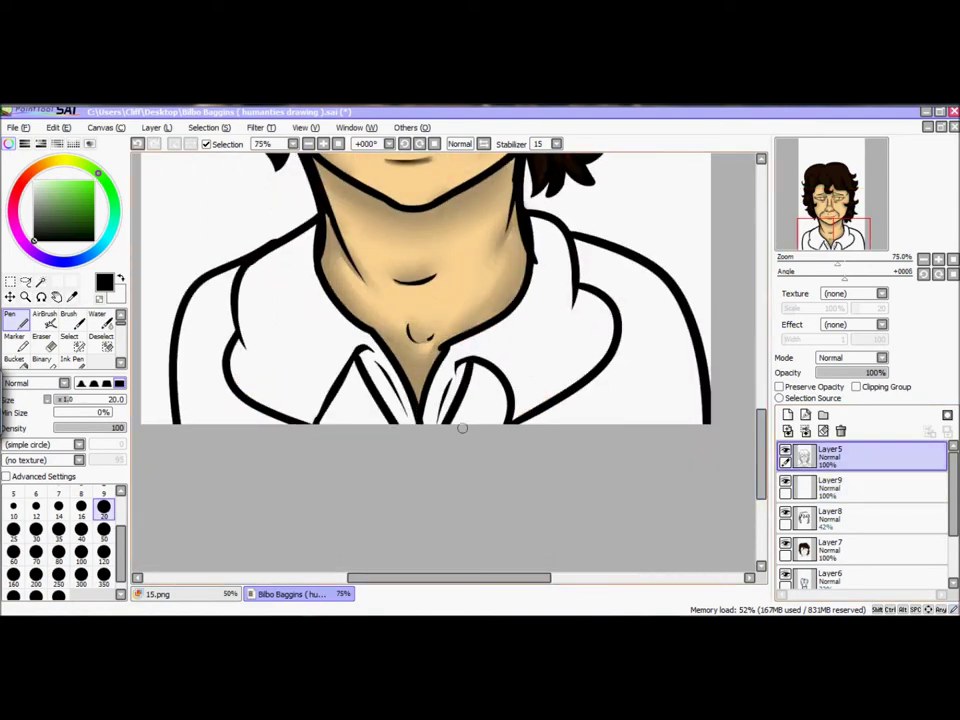
Paint the jacket's shoulders and lower front dark green on Layer9.
click(41, 282)
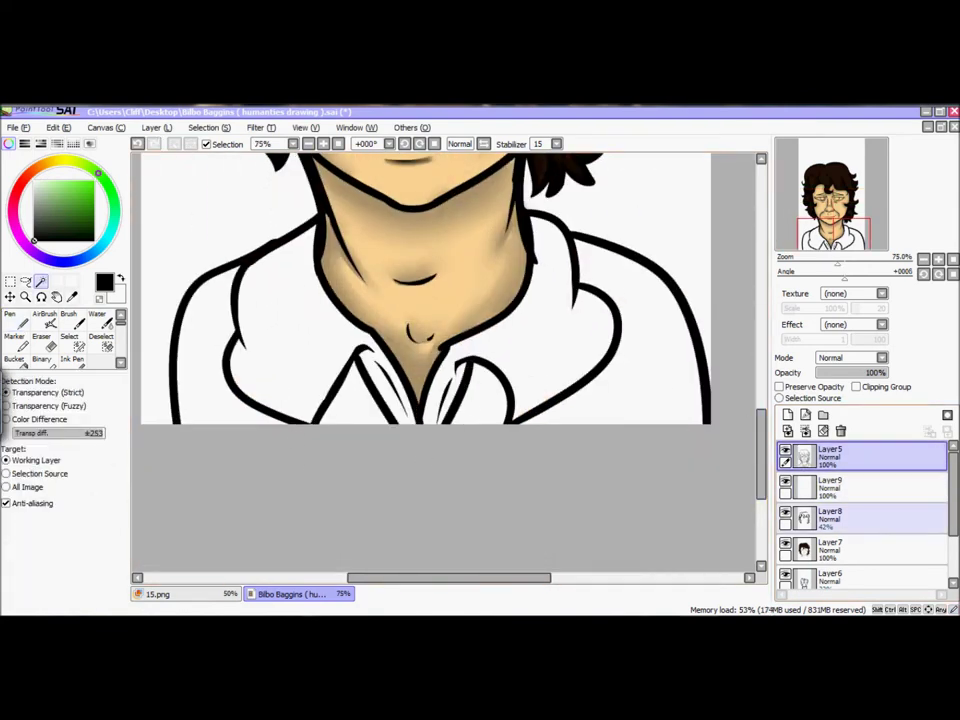
click(830, 487)
click(87, 229)
click(44, 322)
mouse_move(189, 439)
mouse_down()
mouse_move(525, 392)
mouse_move(650, 350)
mouse_up()
Select the neck, collar and shirt-front regions on Layer5, delete the green from them on Layer9, and deselect.
click(865, 457)
click(41, 282)
click(300, 340)
click(830, 487)
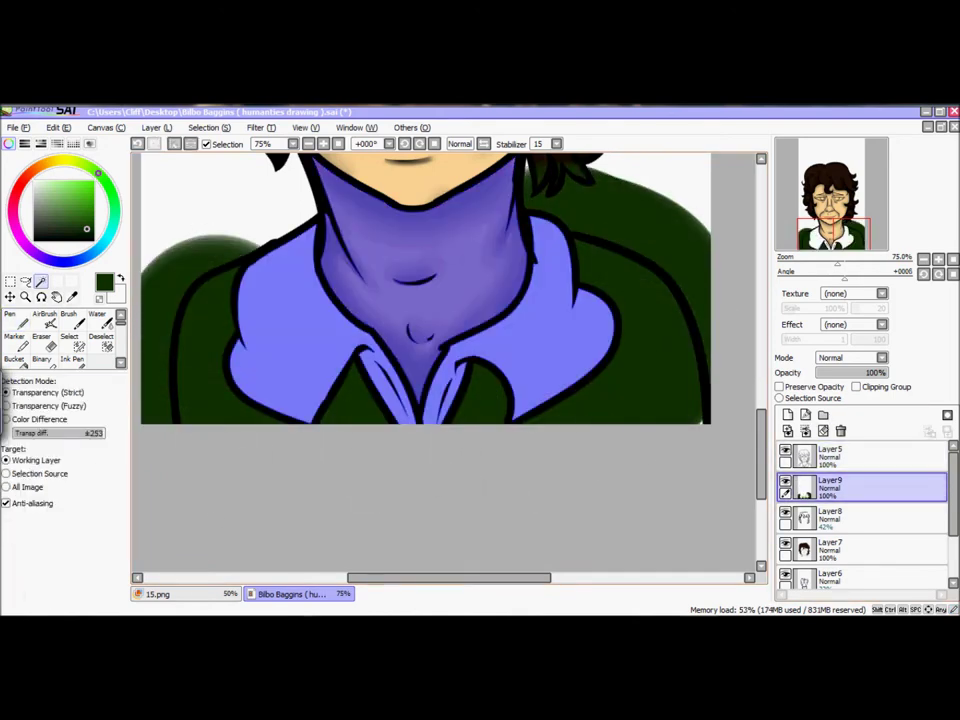
key(Delete)
key(ctrl+d)
Select the hair curls beside the neck on the line art, clear the jacket green from them on Layer9, and deselect.
scroll(425, 290, up, 5)
click(642, 235)
click(830, 487)
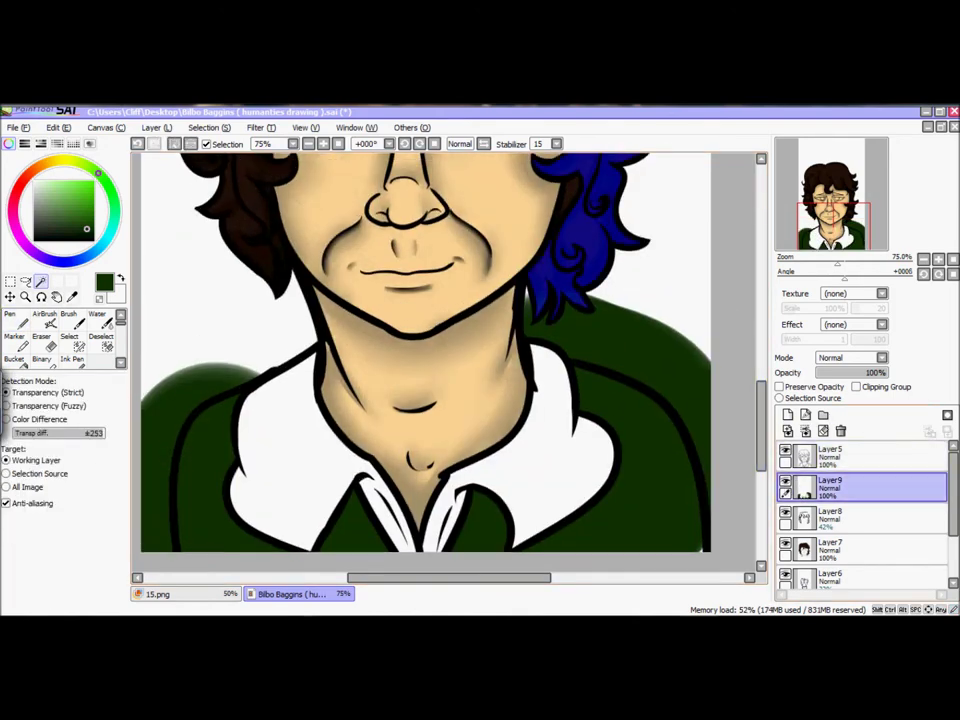
scroll(425, 290, down, 5)
scroll(425, 305, up, 1)
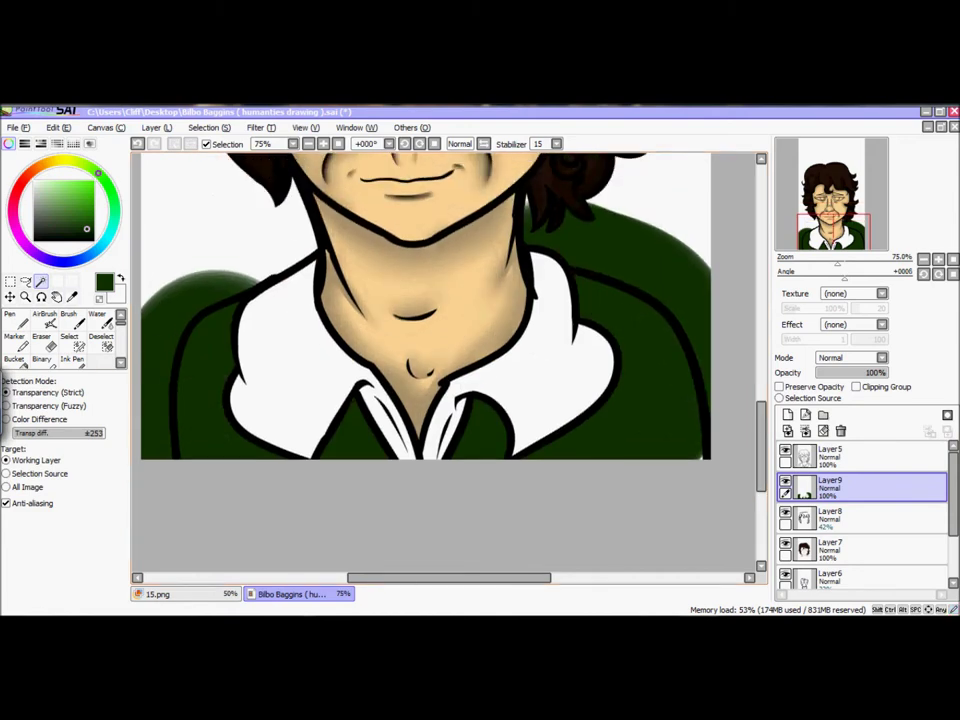
Shade the jacket and collar edges with a size 35 dark navy marker on a new layer, blur the strokes, and set its opacity to 29%.
key(ctrl+shift+n)
alt+click(603, 390)
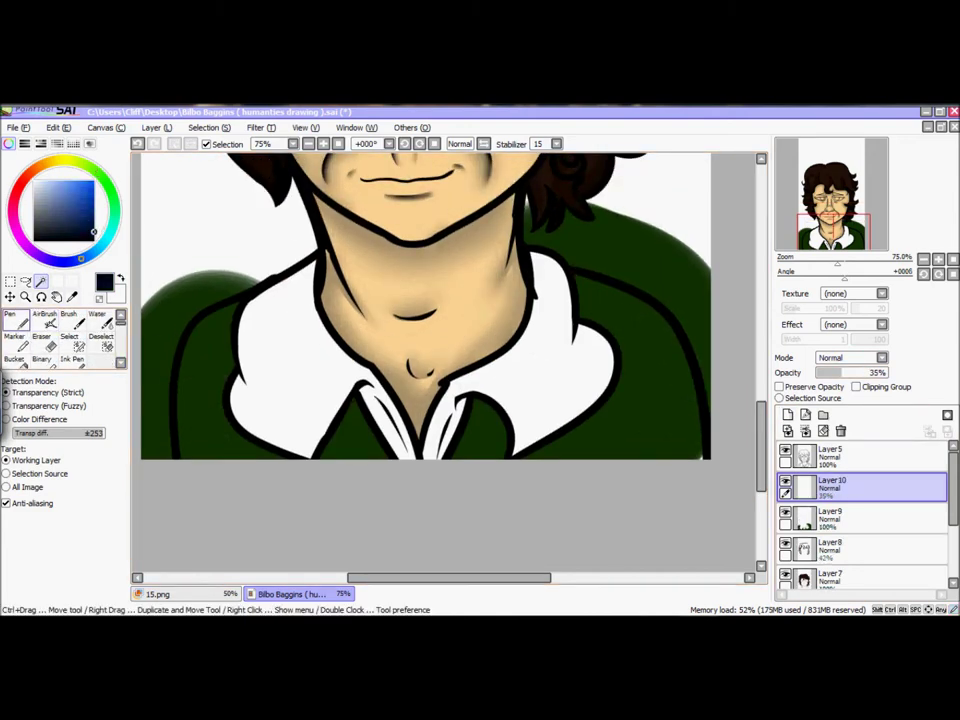
key(n)
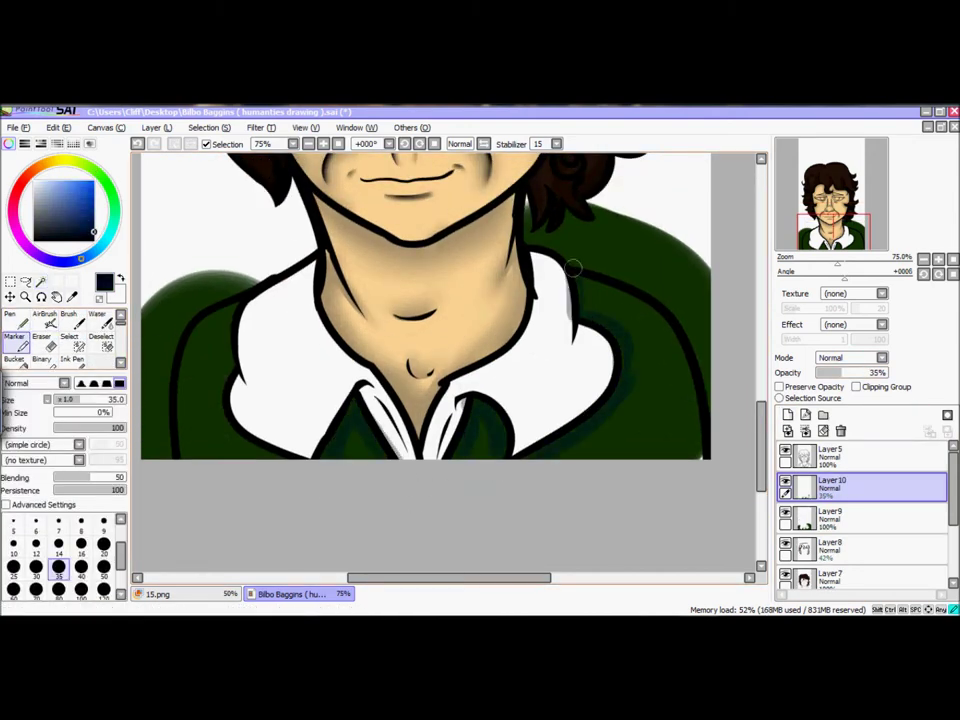
drag(574, 277, 630, 378)
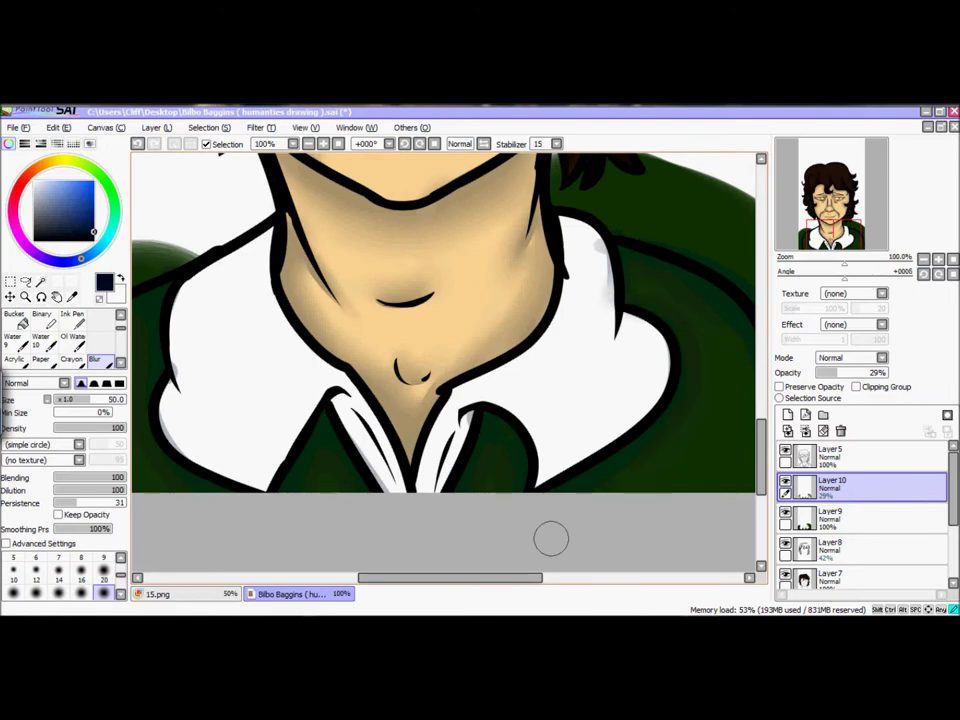
Fill the small white gap in the jacket's lower corner with dark green on Layer9.
scroll(540, 565, right, 3)
key(Page_Down)
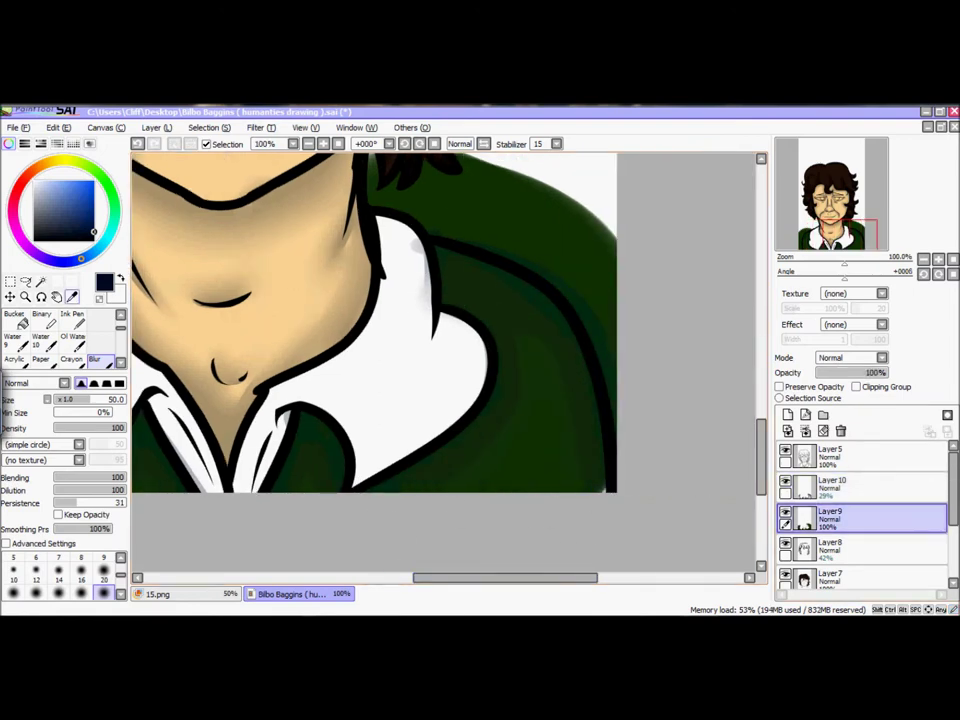
key(n)
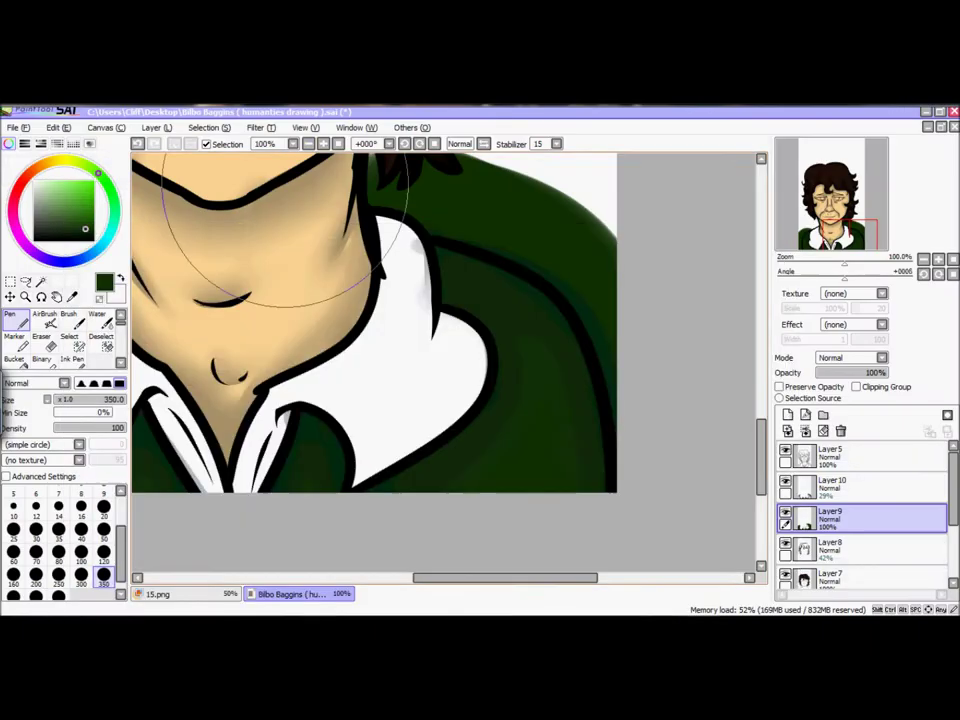
Shift the hue of Layer10's jacket shading by +62 and set the layer's opacity to 45%.
key(Home)
click(255, 128)
click(285, 143)
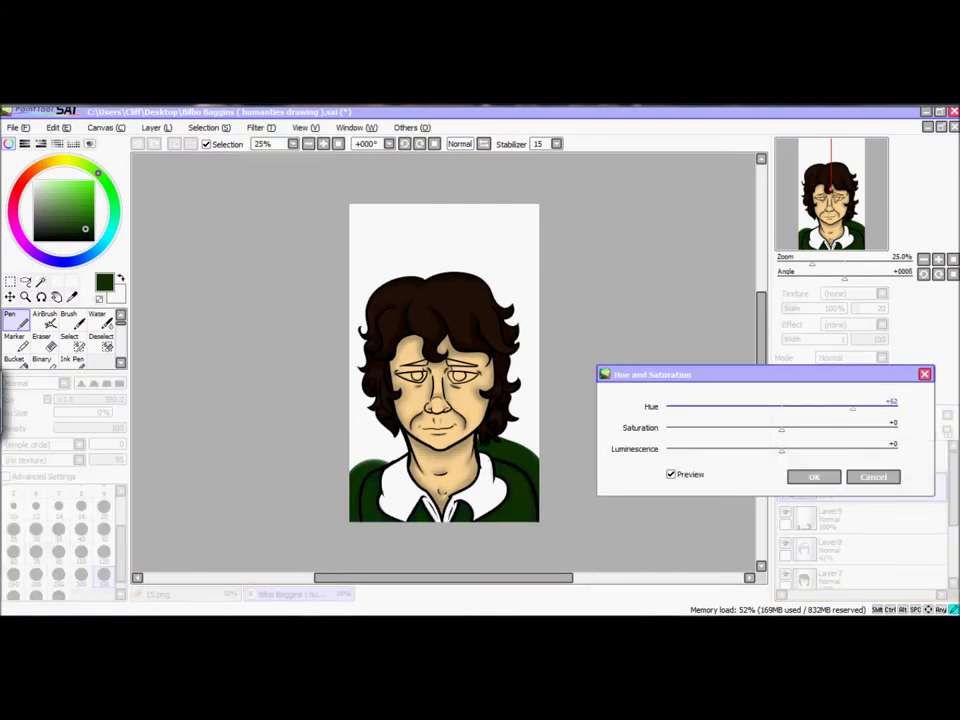
key(Return)
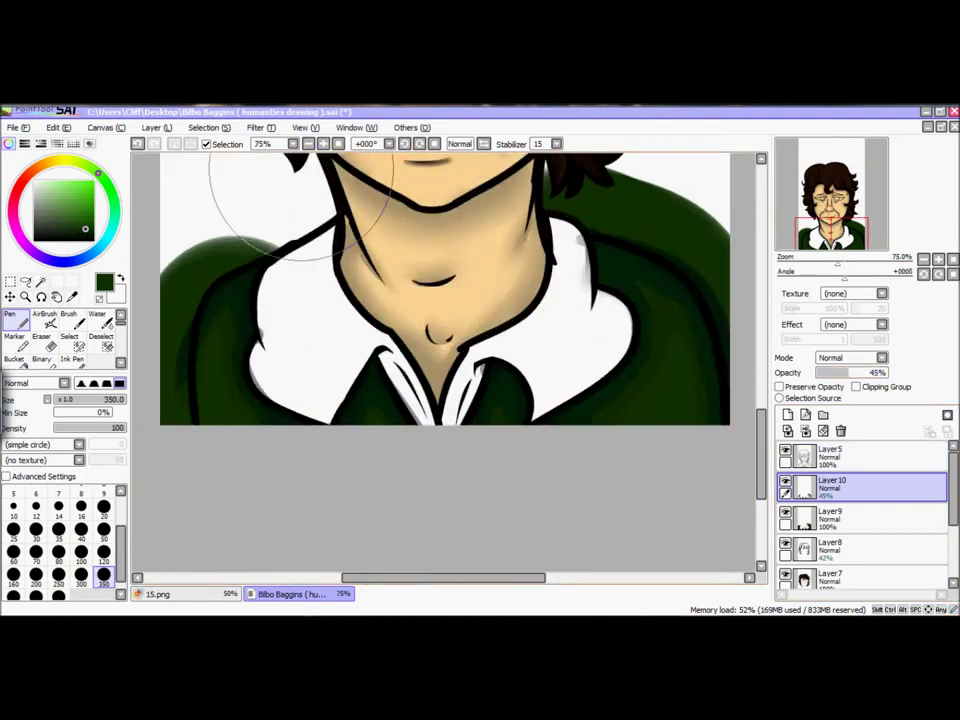
Fill the collar and shirt front with pale cream on a new layer, and add blurred dark navy shading on another at 50% opacity.
key(w)
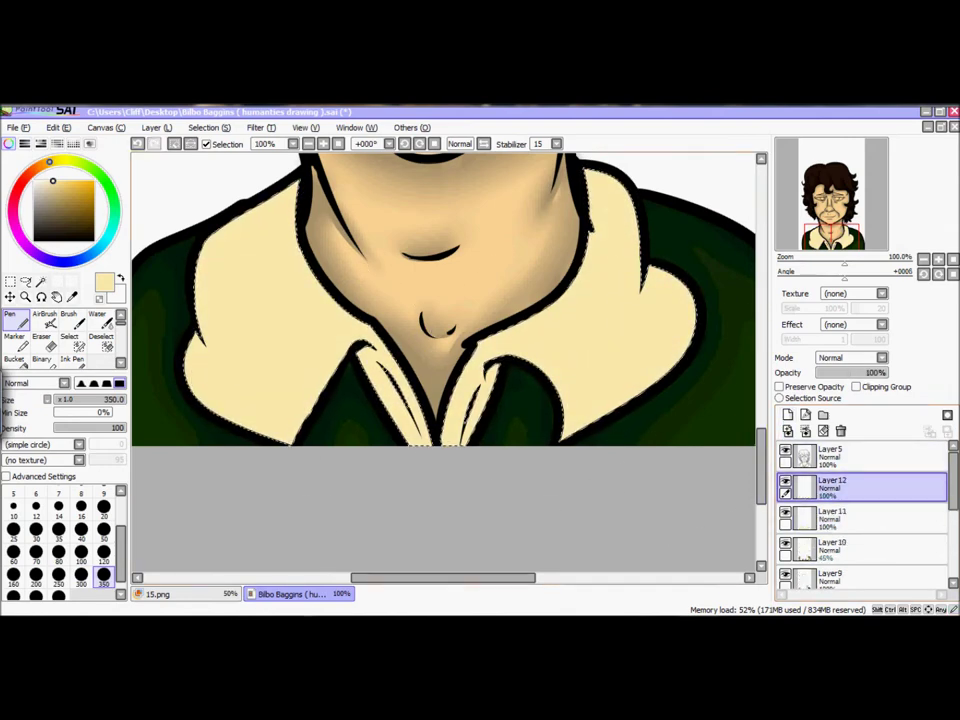
key(m)
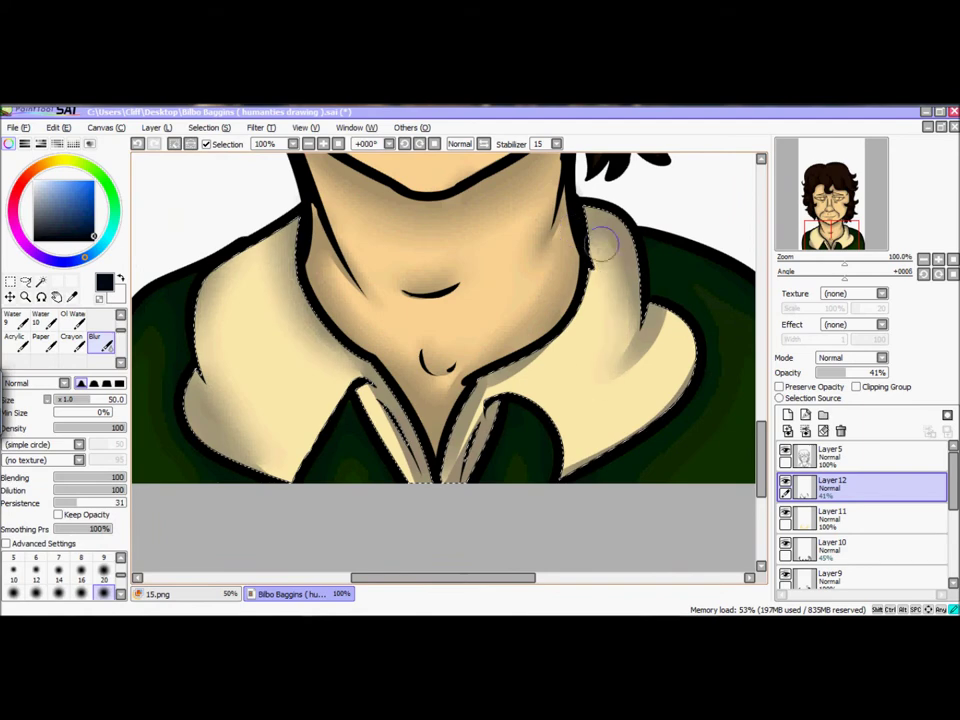
scroll(423, 511, down, 3)
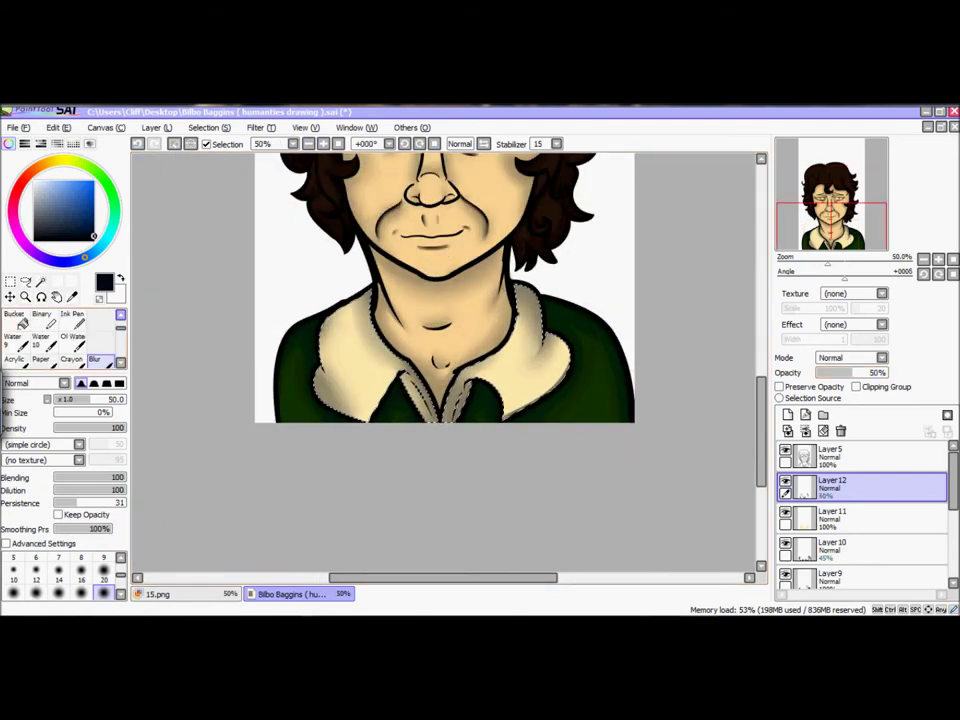
scroll(65, 335, down, 1)
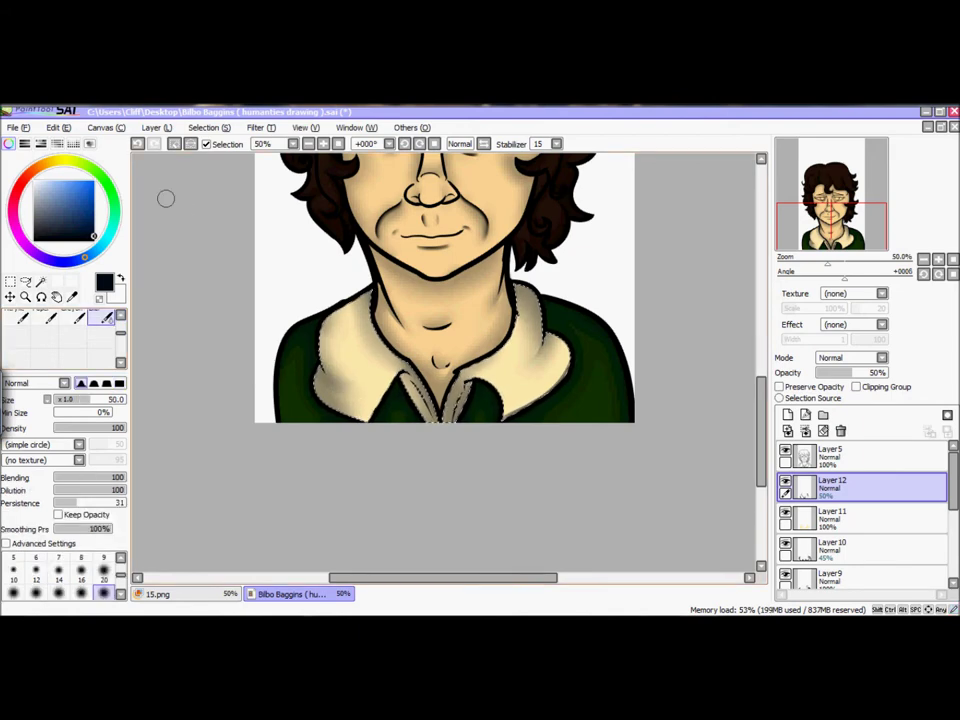
scroll(350, 505, up, 3)
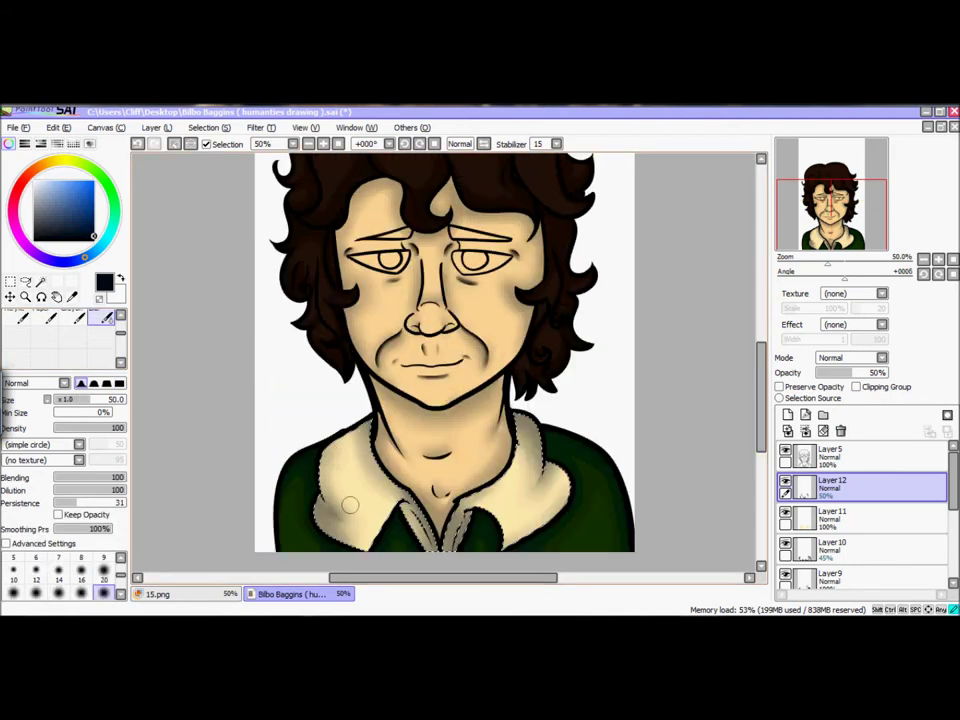
Select the whites of both eyes on Layer5 and paint them white on a new layer with the size 350 pen.
scroll(213, 161, down, 1)
scroll(213, 161, up, 3)
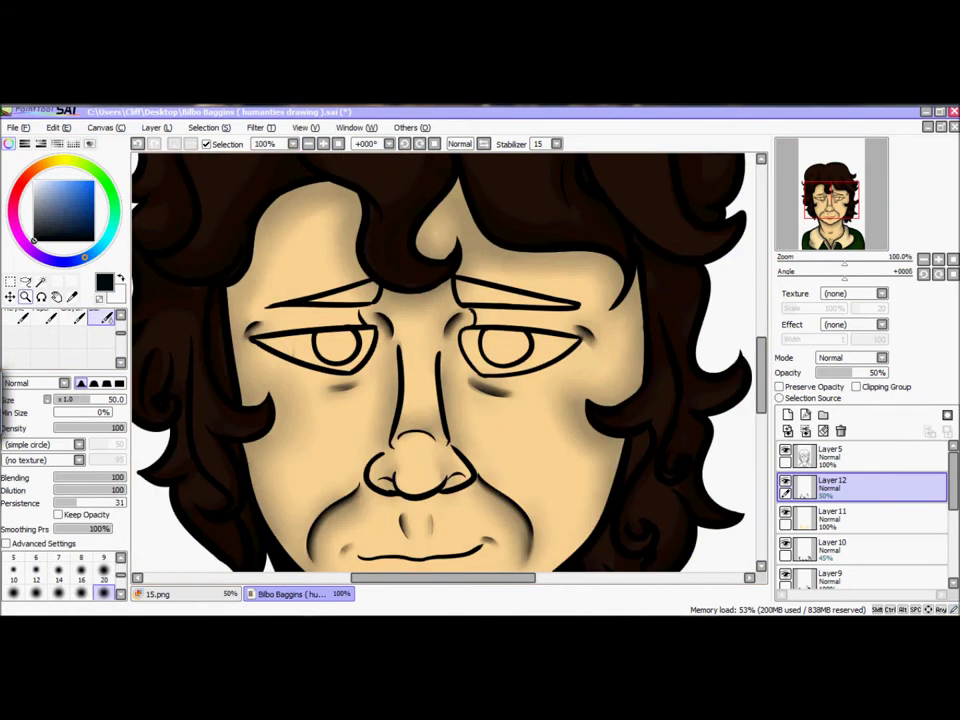
click(14, 315)
scroll(442, 362, up, 1)
click(832, 455)
click(41, 282)
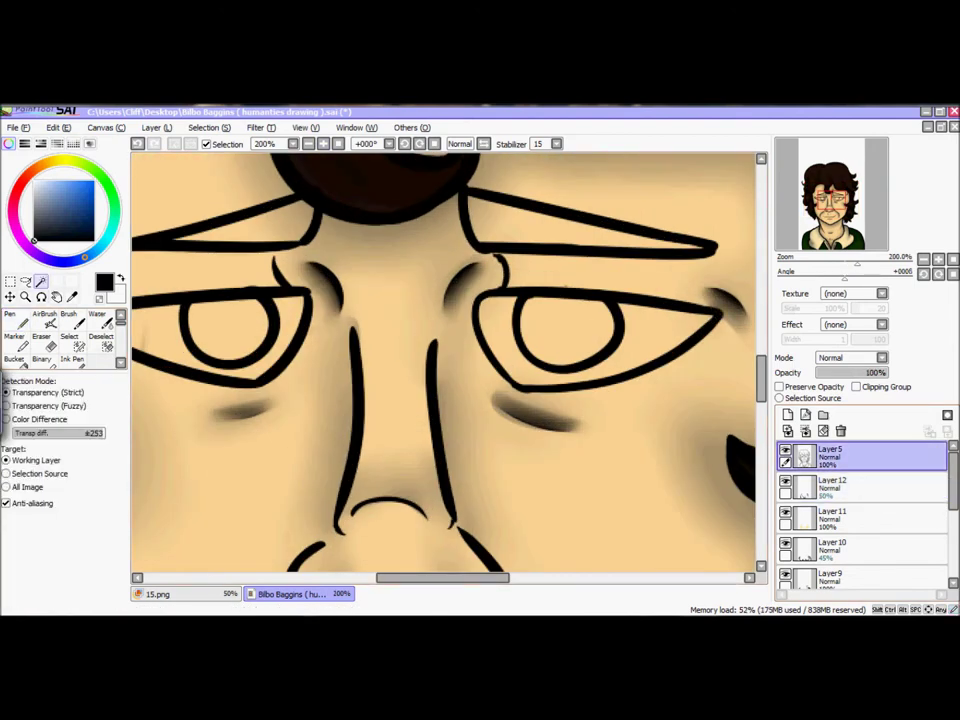
click(160, 335)
click(650, 330)
click(787, 415)
click(14, 315)
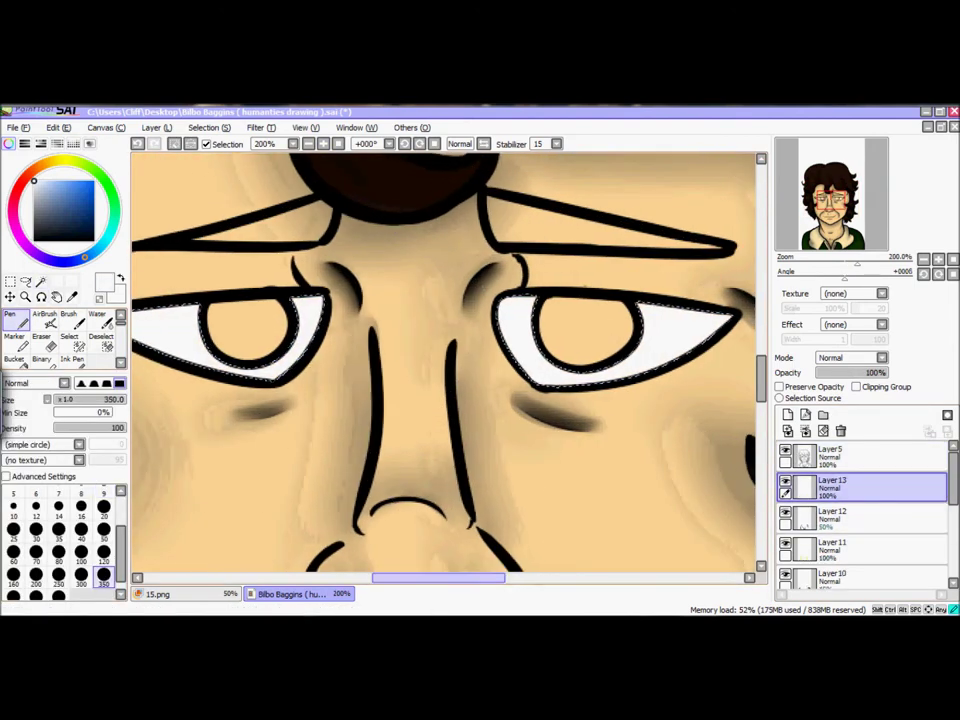
Shade the upper eye whites dark navy on a new layer at 24% opacity, using a size 35 marker, and blur the shading.
click(14, 336)
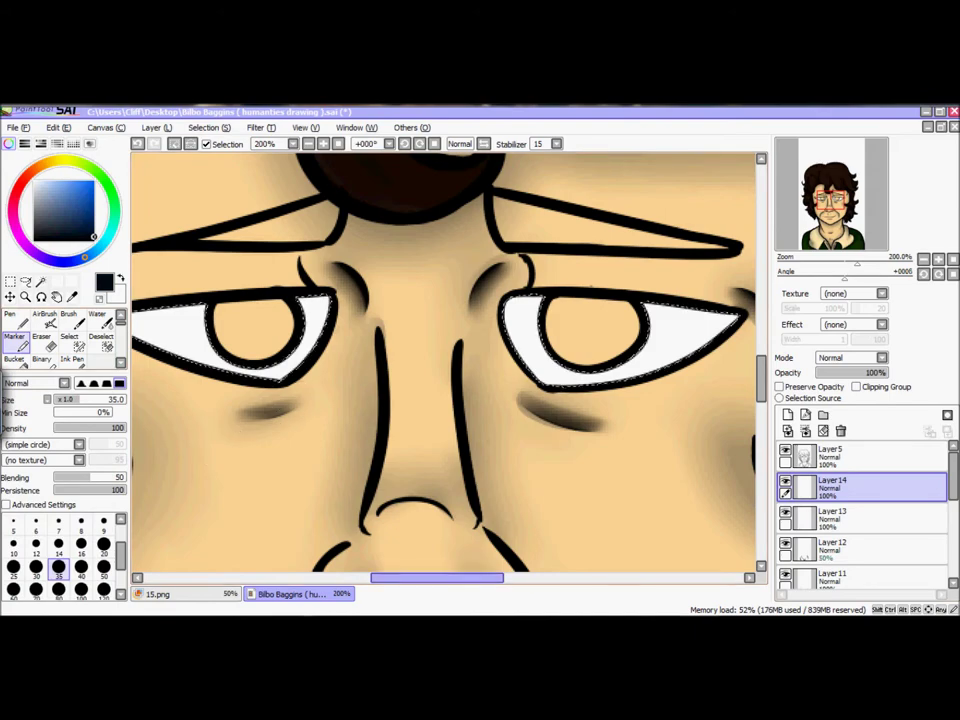
click(787, 415)
drag(440, 548, 240, 548)
drag(440, 310, 660, 315)
drag(875, 372, 810, 372)
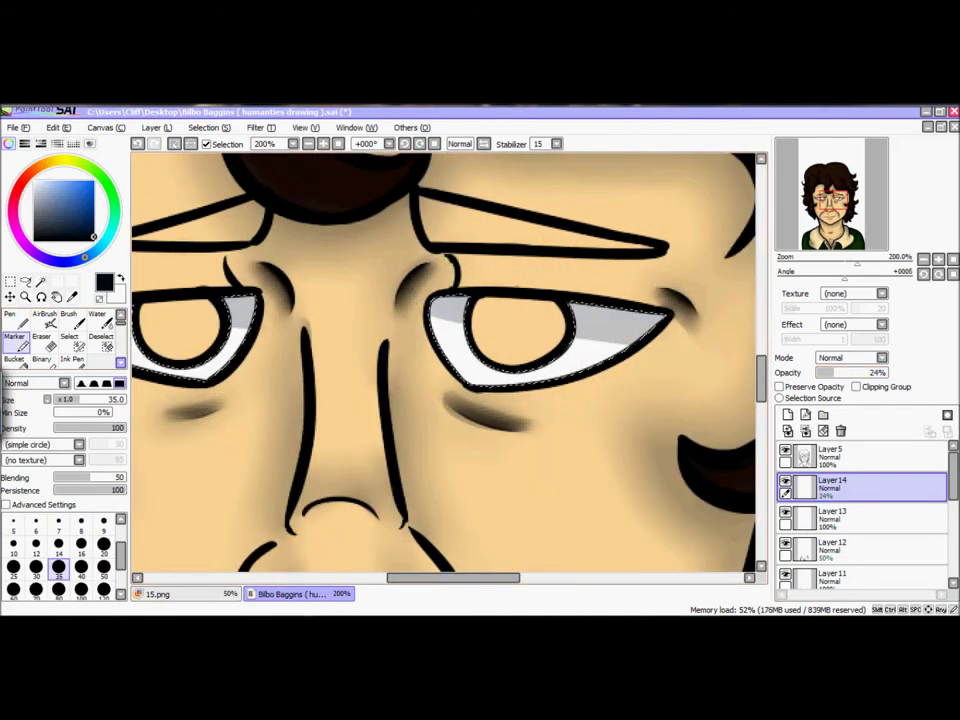
click(95, 359)
drag(440, 360, 700, 350)
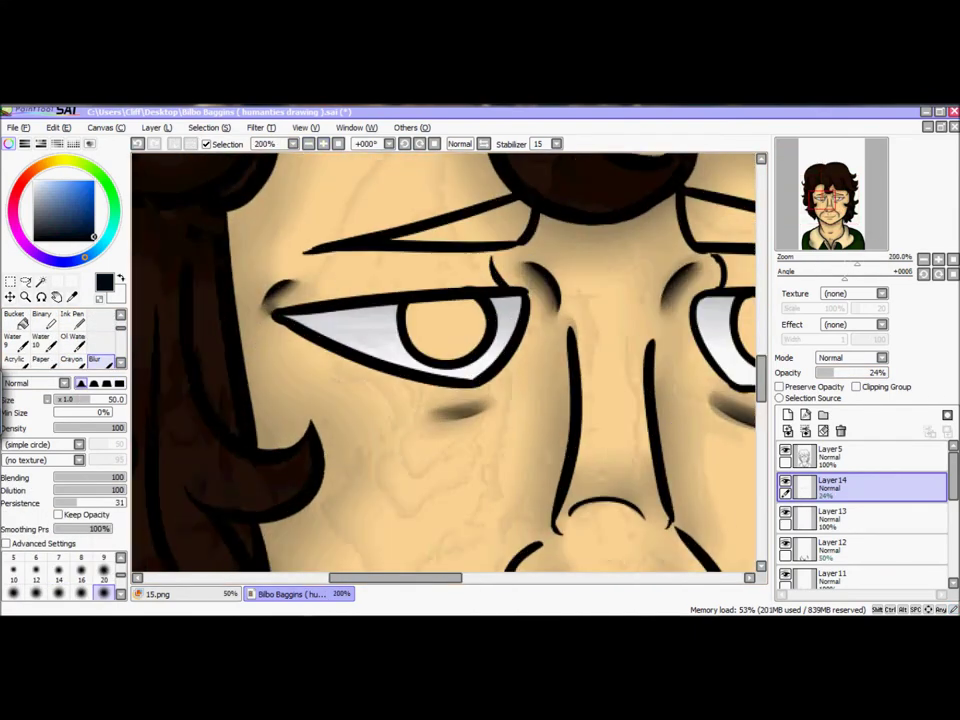
Add dark navy shading between the eyebrows and upper eyelids on Layer6 and blend it with the Blur brush.
scroll(860, 510, down, 5)
click(860, 510)
scroll(60, 340, up, 3)
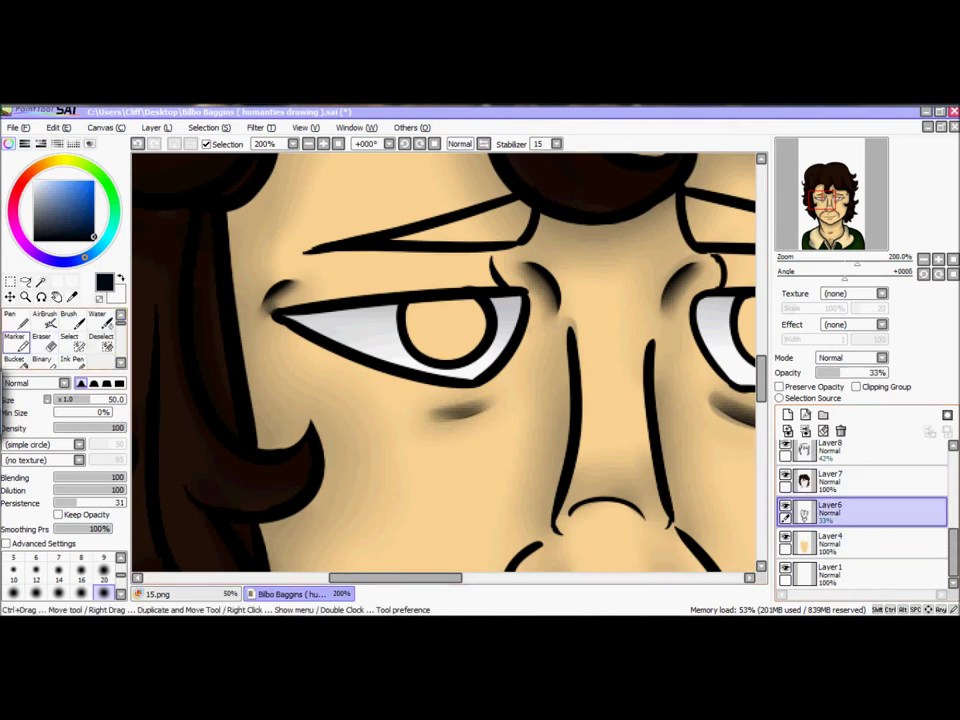
drag(480, 350, 270, 350)
scroll(60, 340, down, 3)
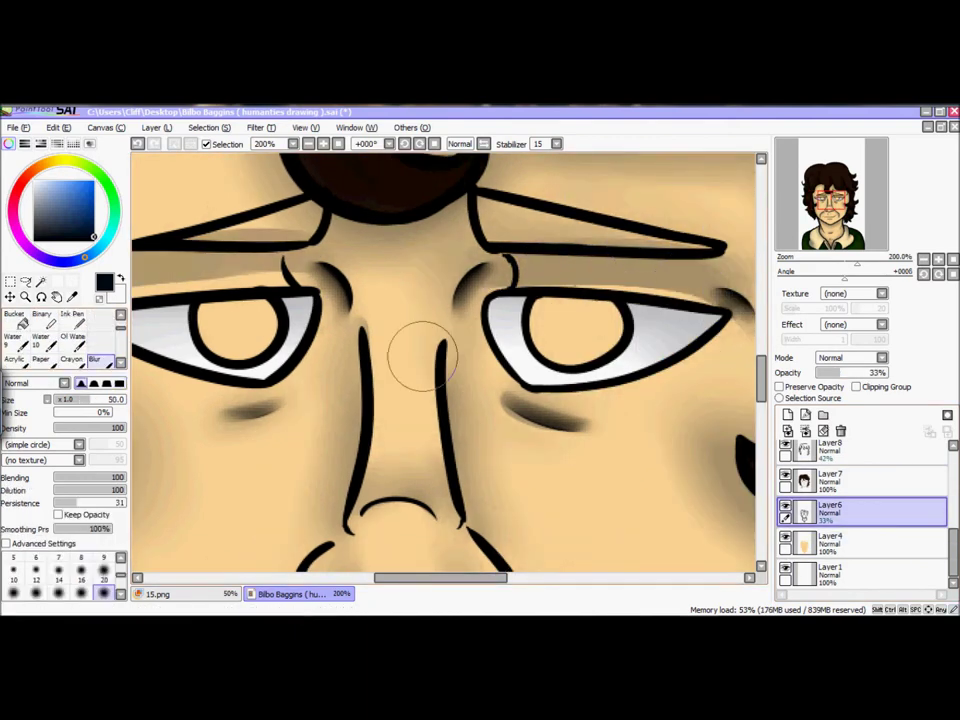
drag(240, 225, 360, 225)
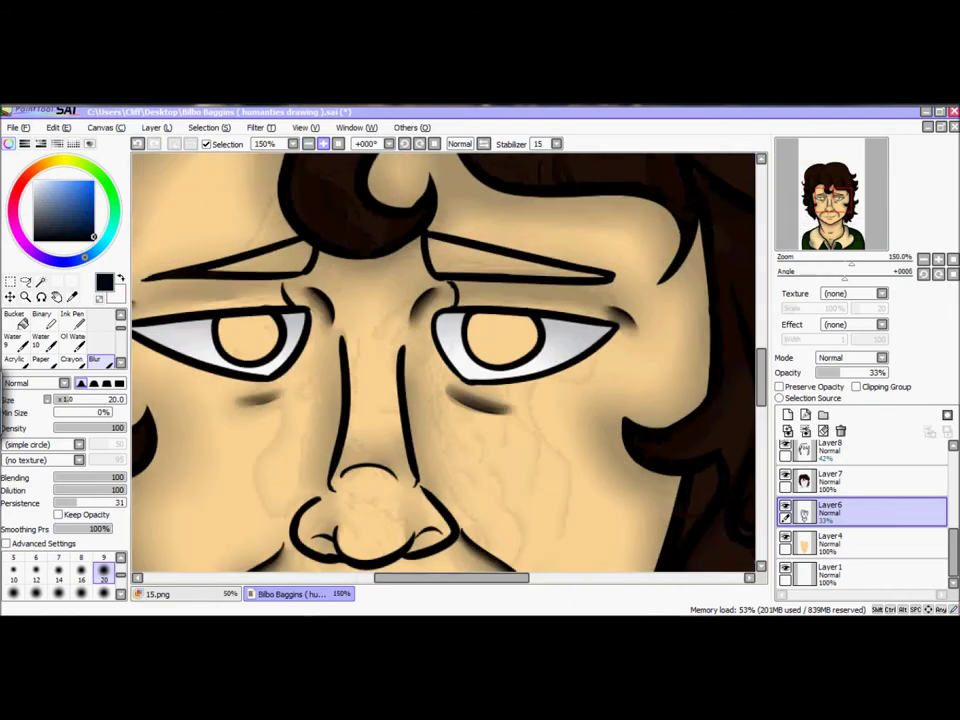
Switch to the web browser and look through the Bilbo Baggins image results for close-up face references.
click(41, 282)
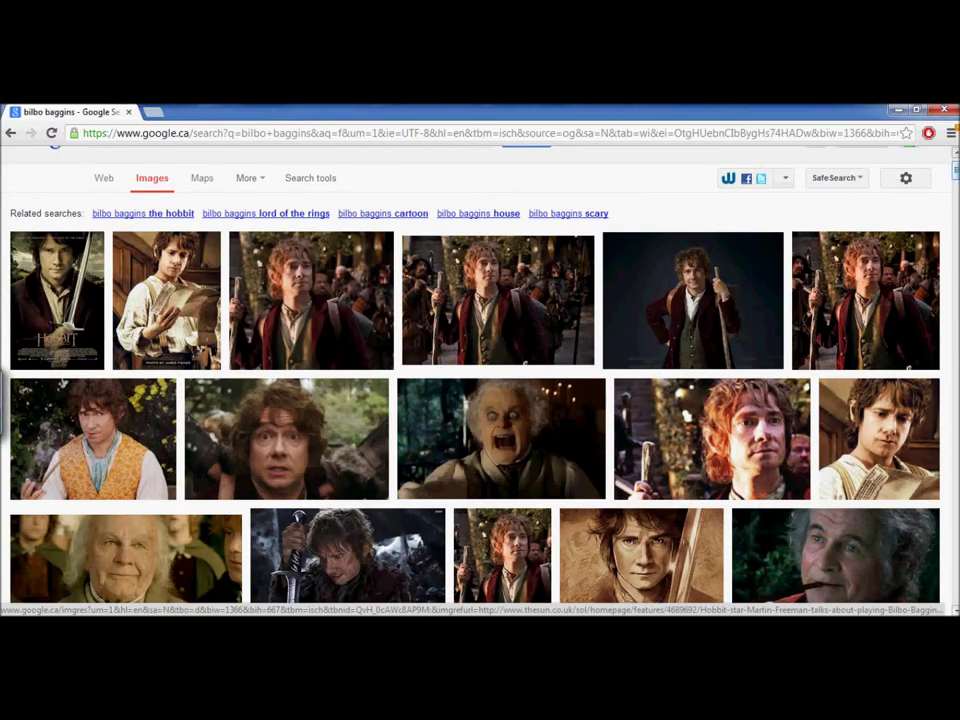
scroll(480, 400, down, 10)
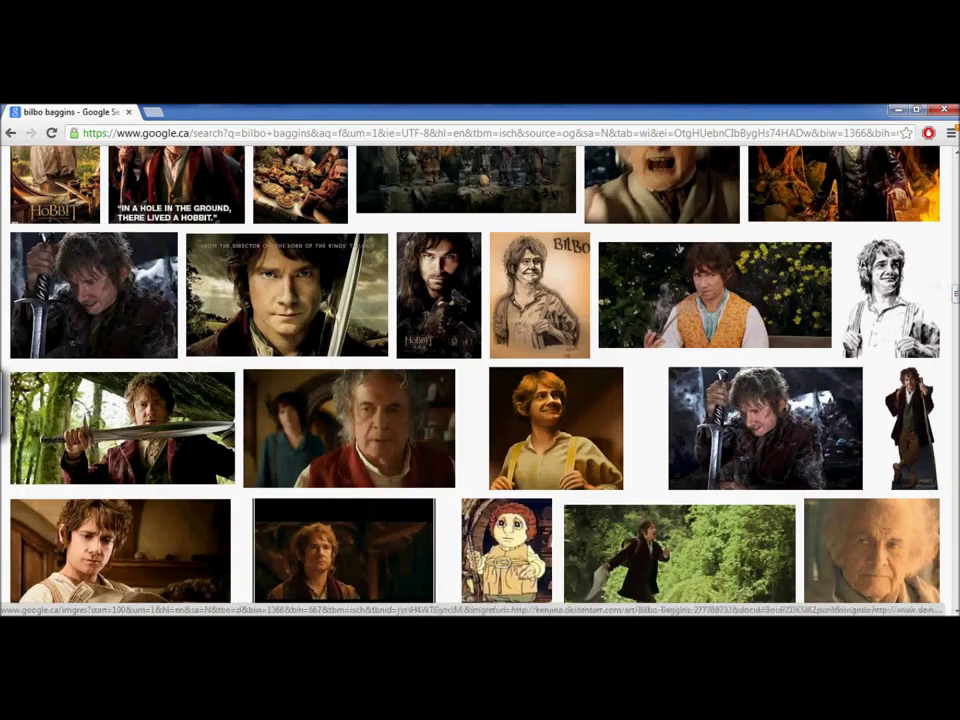
click(320, 290)
click(325, 420)
key(alt+Left)
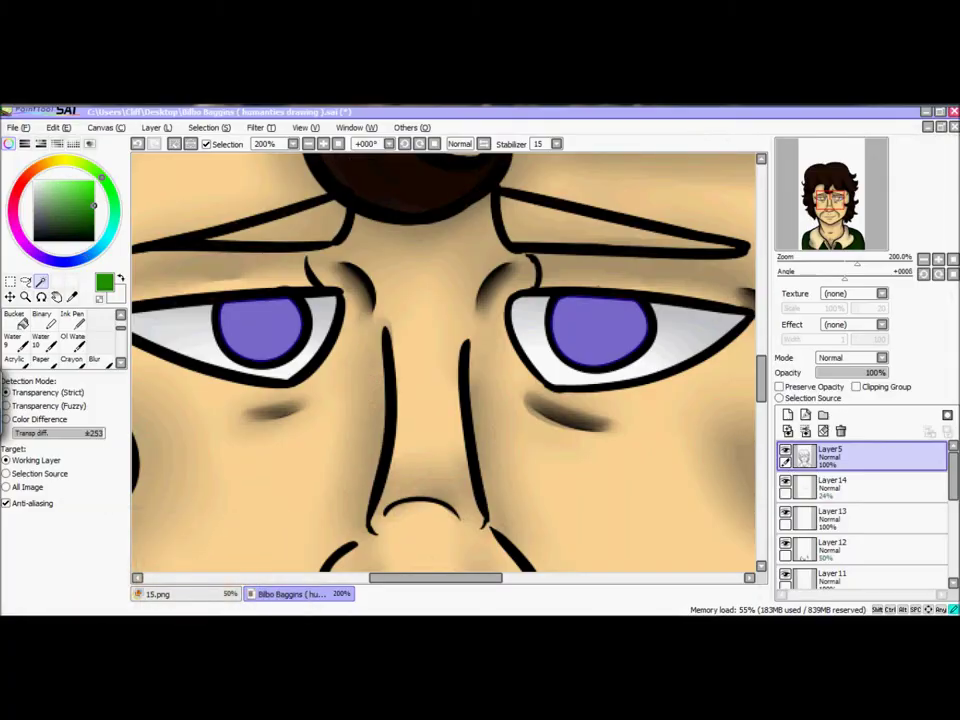
Select both irises on Layer5 and paint them black on Layer13 with the size 350 pen.
click(14, 318)
click(865, 517)
click(258, 327)
click(598, 330)
scroll(60, 335, up, 2)
key(ctrl+z)
key(ctrl+z)
click(787, 414)
click(14, 318)
drag(230, 320, 290, 345)
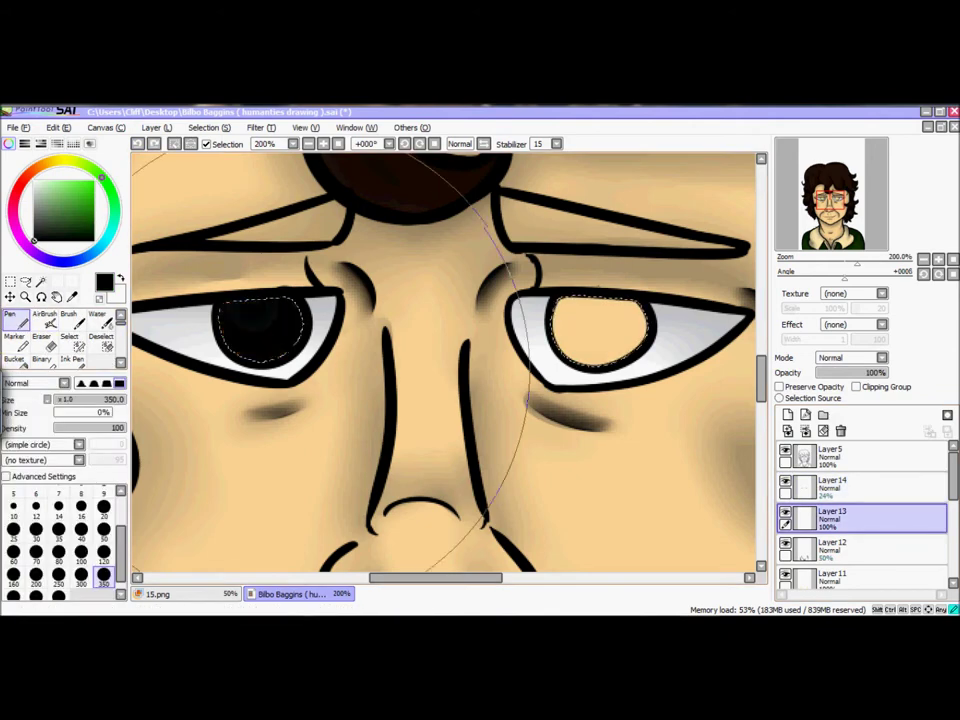
drag(560, 320, 630, 345)
drag(435, 577, 418, 577)
Try painting dark green rings around both irises on Layer13 with a size 20 pen.
click(104, 507)
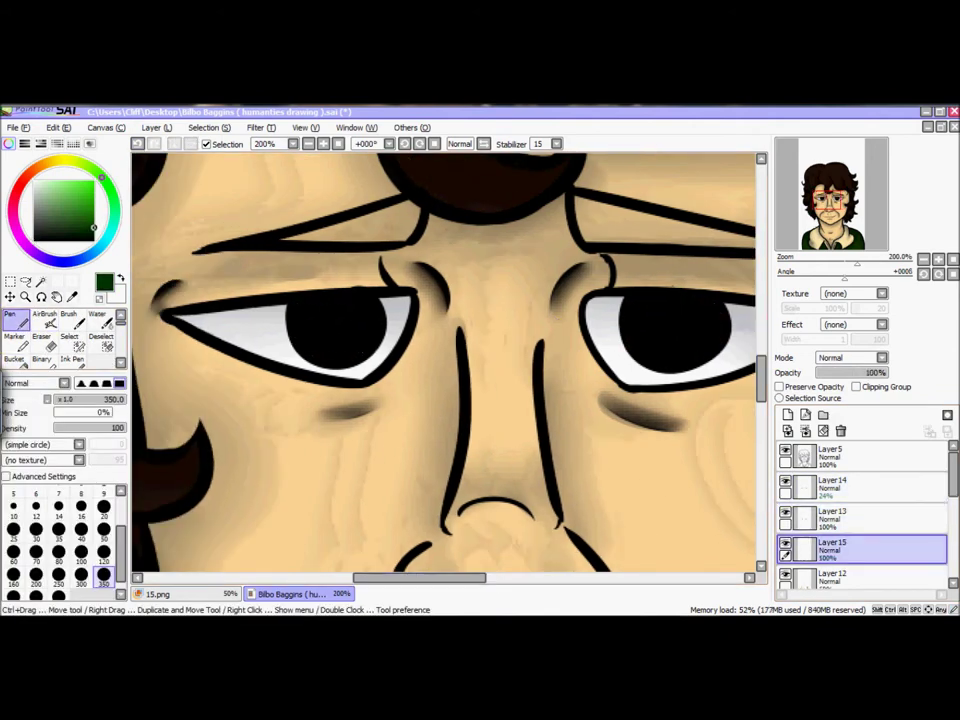
click(865, 517)
click(865, 548)
click(865, 517)
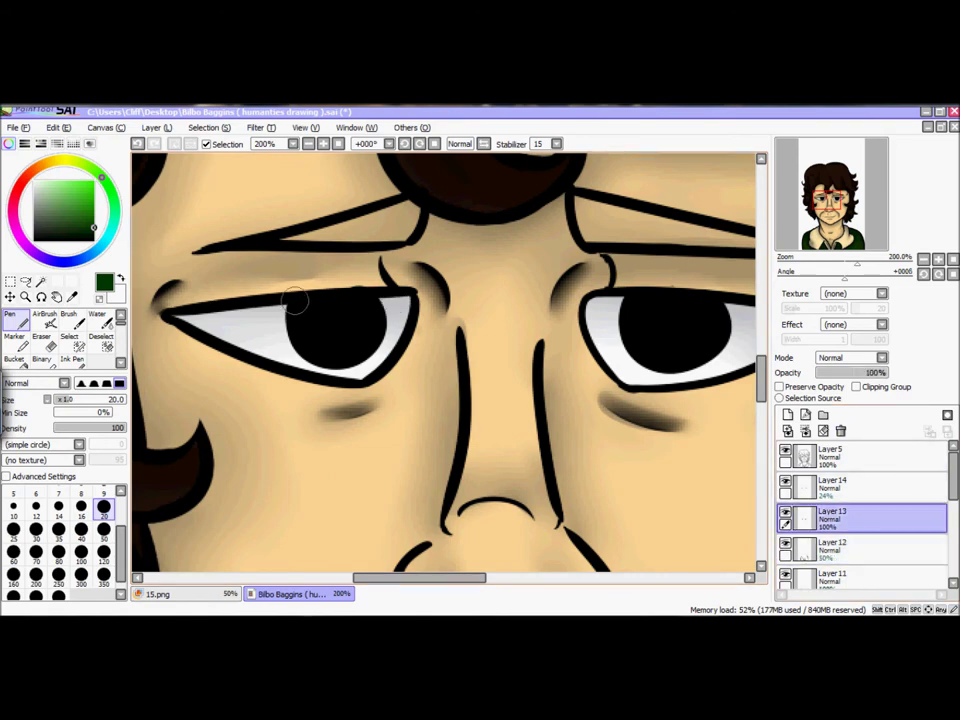
drag(285, 315, 388, 332)
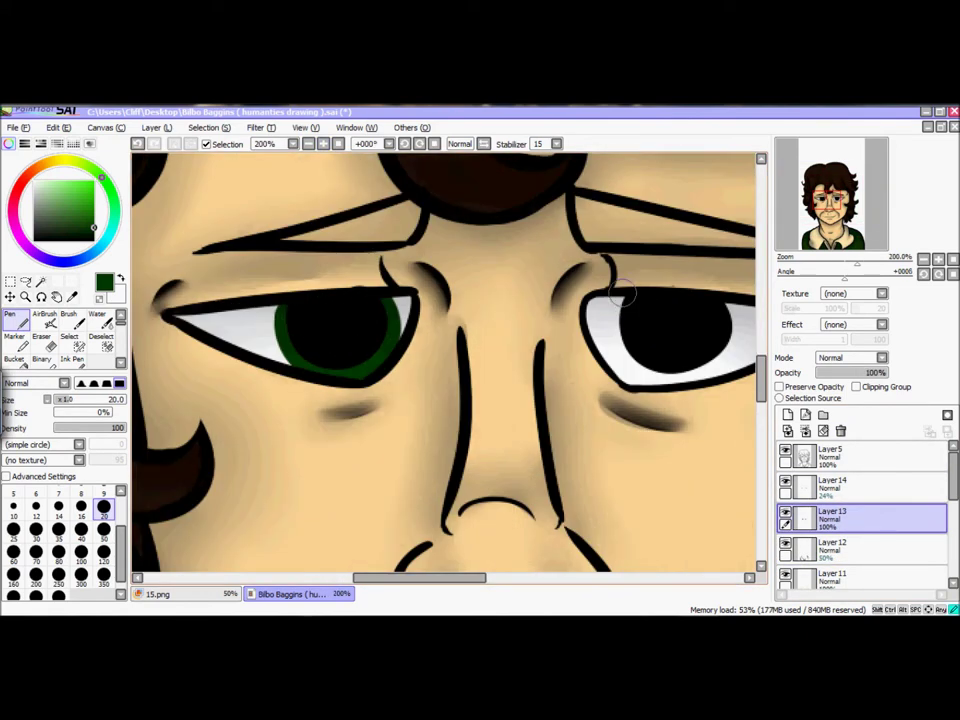
scroll(463, 549, right, 2)
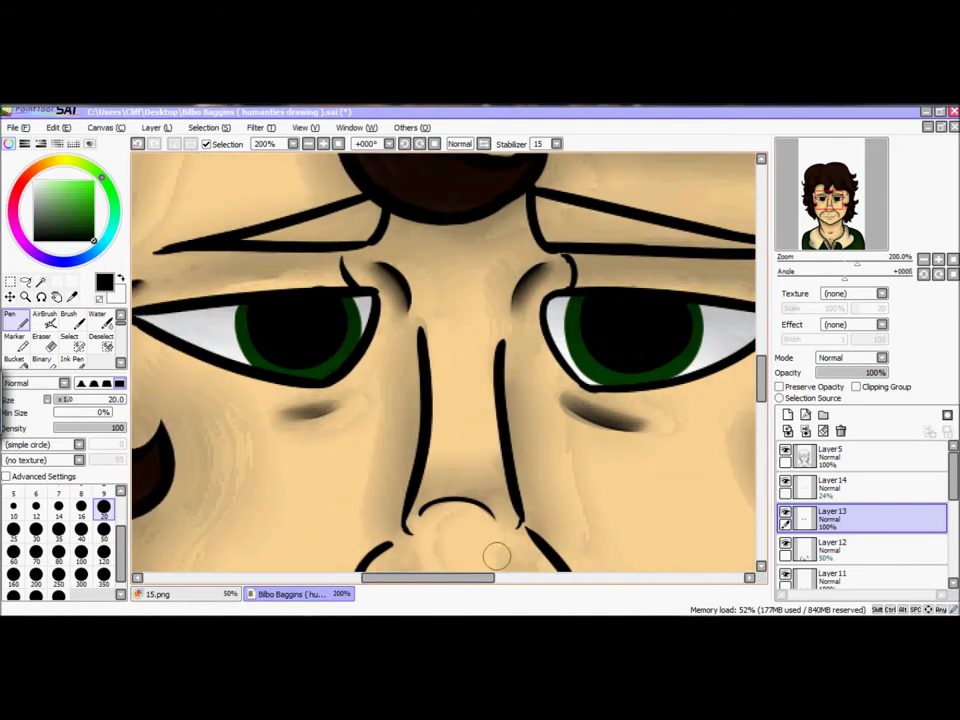
Try recolouring the centres of both irises green on Layer13.
scroll(445, 362, up, 1)
mouse_move(200, 300)
mouse_down()
mouse_move(300, 272)
mouse_move(280, 275)
mouse_up()
drag(713, 364, 503, 364)
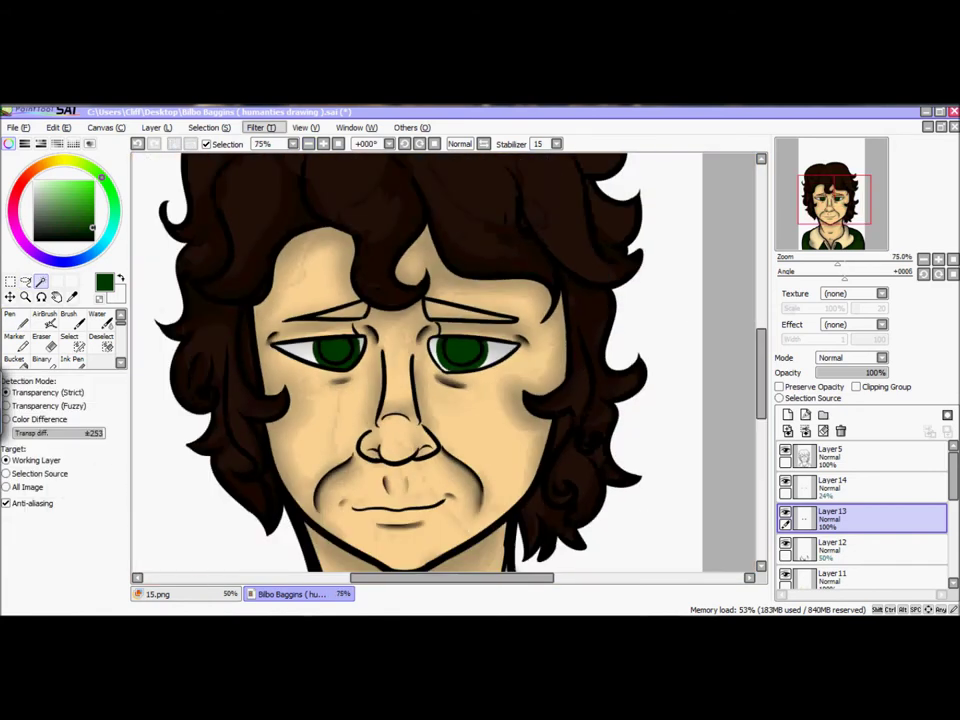
Add a new layer between Layer14 and Layer13, and clear the black from both irises on Layer13.
click(787, 414)
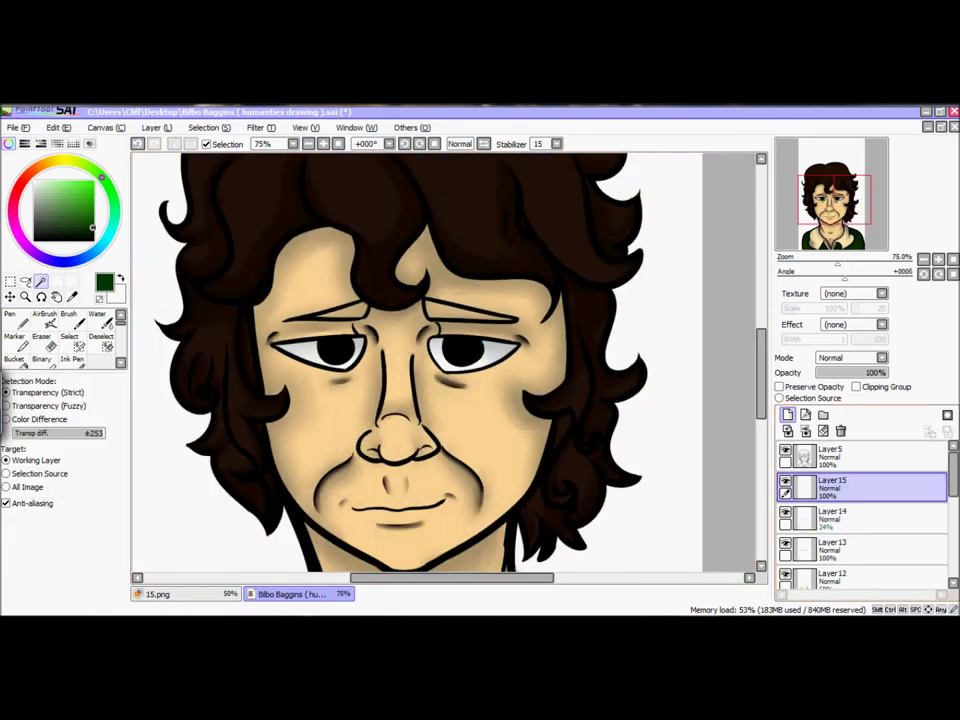
click(323, 143)
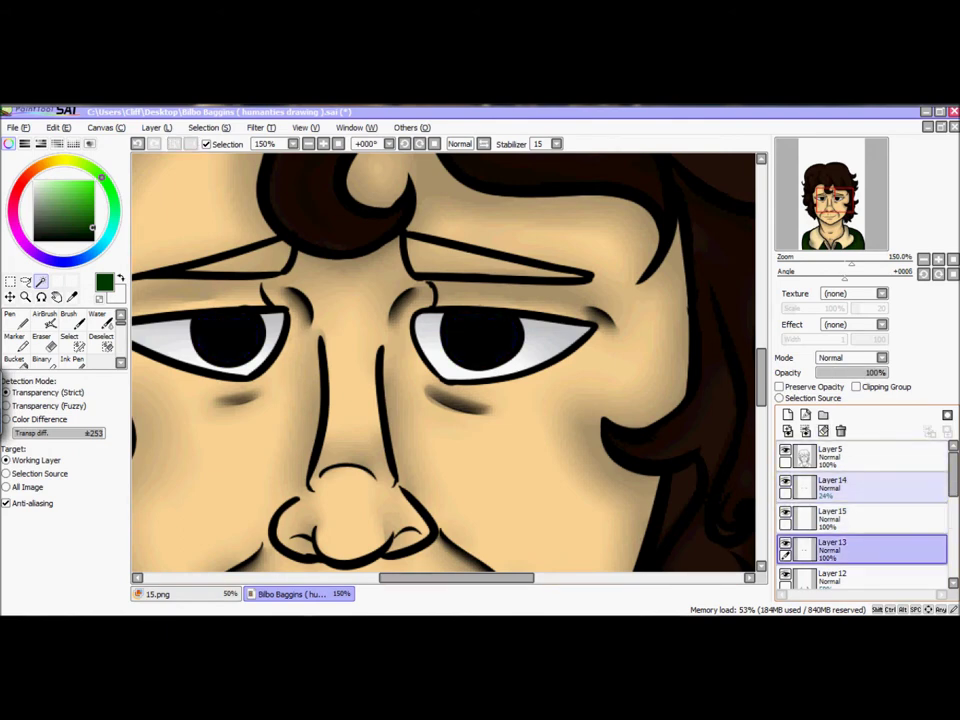
click(833, 546)
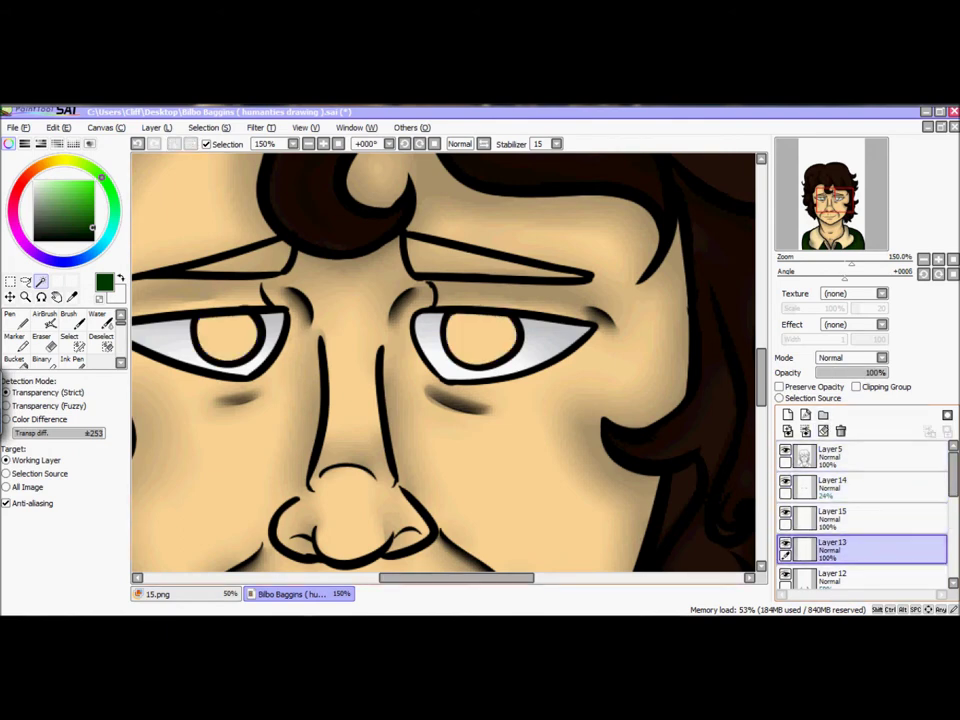
Try dark green test dabs and strokes on the cheek on Layer13 with the size 20 pen.
scroll(443, 362, left, 5)
key(n)
click(291, 437)
click(336, 433)
drag(276, 430, 342, 470)
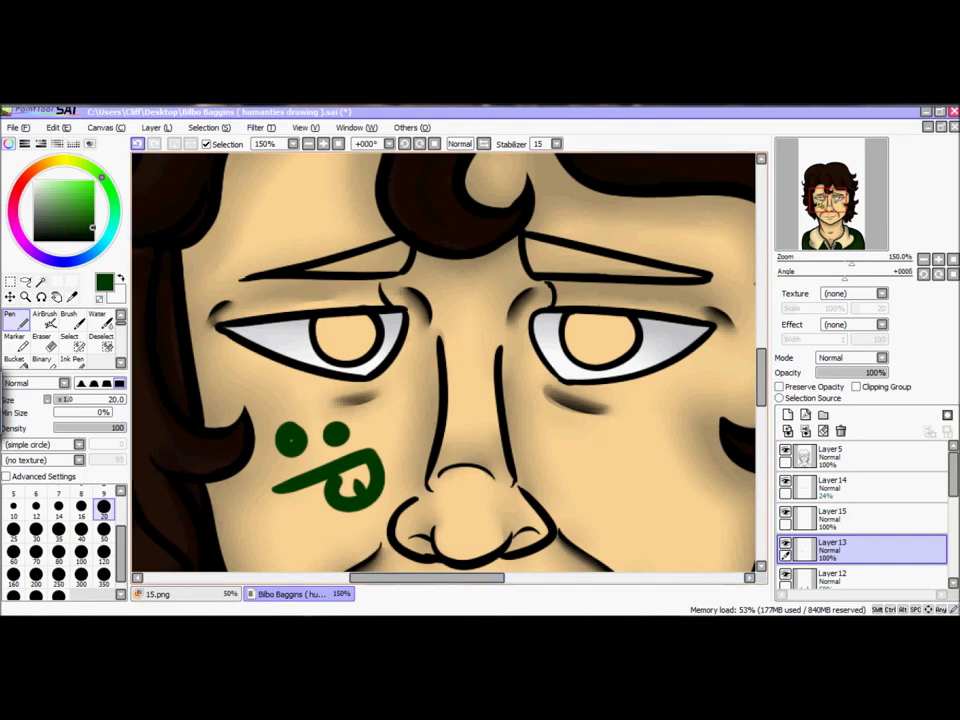
key(ctrl+z)
key(ctrl+z)
key(ctrl+z)
Try dark green hand lettering on the cheek on Layer13 with the size 16 pen and the stabilizer at 0.
click(81, 506)
click(557, 143)
click(548, 154)
drag(262, 445, 286, 500)
drag(320, 470, 348, 484)
drag(365, 482, 392, 440)
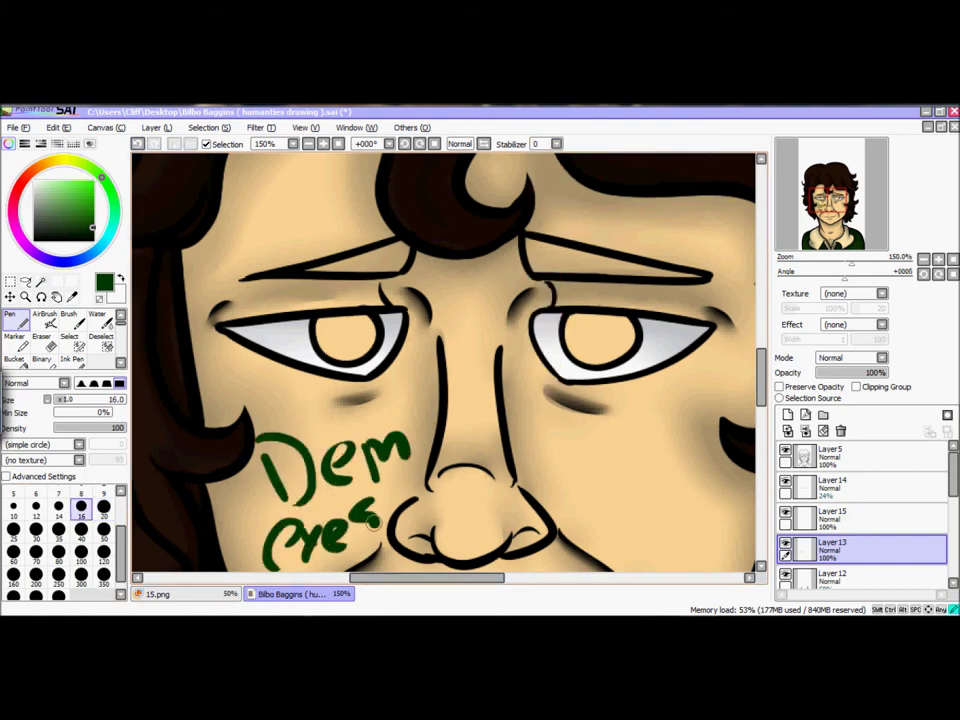
key(ctrl+z)
key(ctrl+z)
key(ctrl+z)
key(ctrl+z)
Set the stabilizer to 15 and doodle a small dark green face between the eyes on Layer13.
click(557, 143)
click(548, 262)
drag(456, 292, 488, 298)
drag(458, 312, 490, 314)
Select the inside of both irises on Layer5 and paint them black on that layer with the size 120 pen.
click(833, 516)
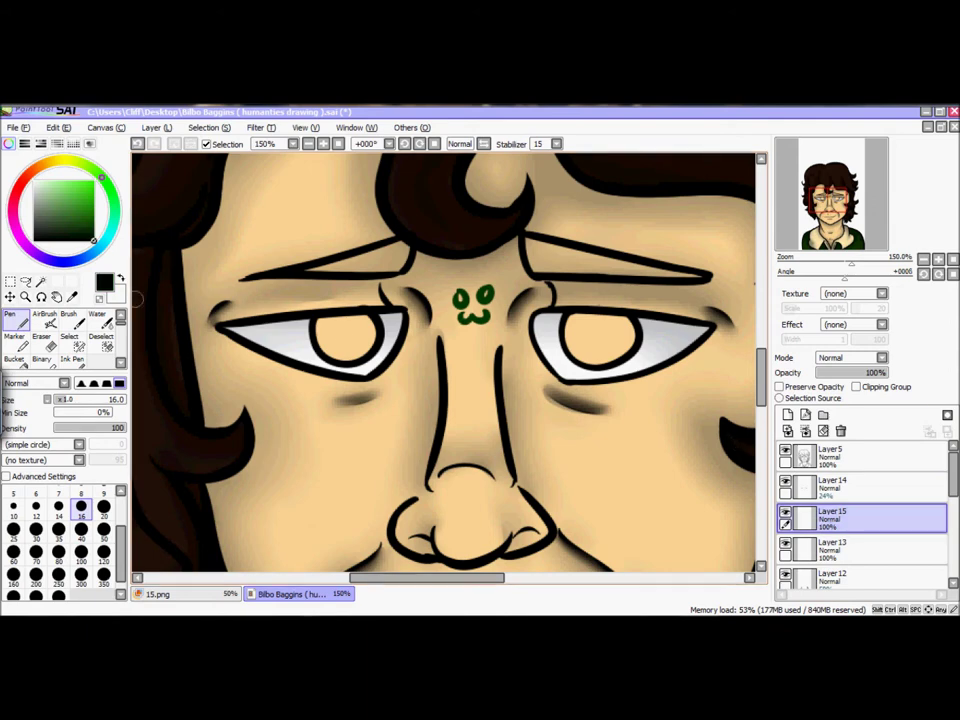
click(830, 485)
click(830, 455)
key(w)
click(345, 340)
key(n)
click(104, 550)
drag(600, 340, 283, 345)
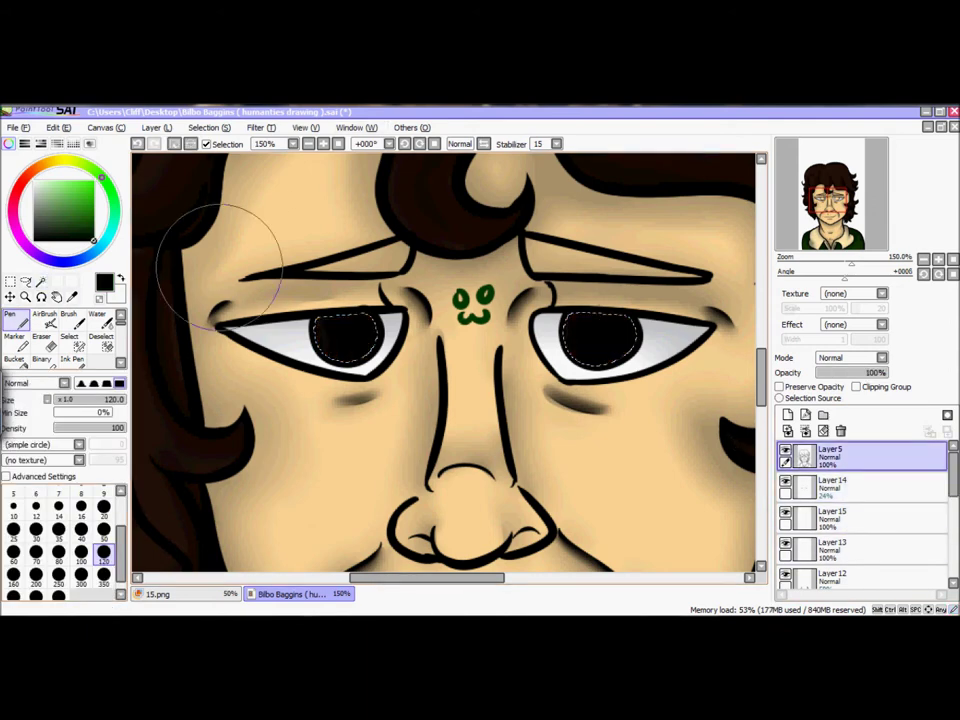
Lower Layer5's opacity to 13% and paint dark green irises slightly larger than the pupils on Layer15 with the size 20 pen.
click(833, 516)
key(ctrl+d)
scroll(443, 365, up, 2)
mouse_move(165, 250)
mouse_down()
mouse_move(240, 368)
mouse_move(362, 352)
mouse_up()
drag(420, 577, 470, 577)
mouse_move(386, 343)
mouse_down()
mouse_move(510, 339)
mouse_move(418, 268)
mouse_up()
click(830, 455)
drag(886, 372, 812, 372)
click(833, 516)
mouse_move(418, 268)
mouse_down()
mouse_move(392, 270)
mouse_move(519, 364)
mouse_move(418, 289)
mouse_move(434, 300)
mouse_up()
drag(470, 577, 382, 577)
drag(418, 274, 523, 302)
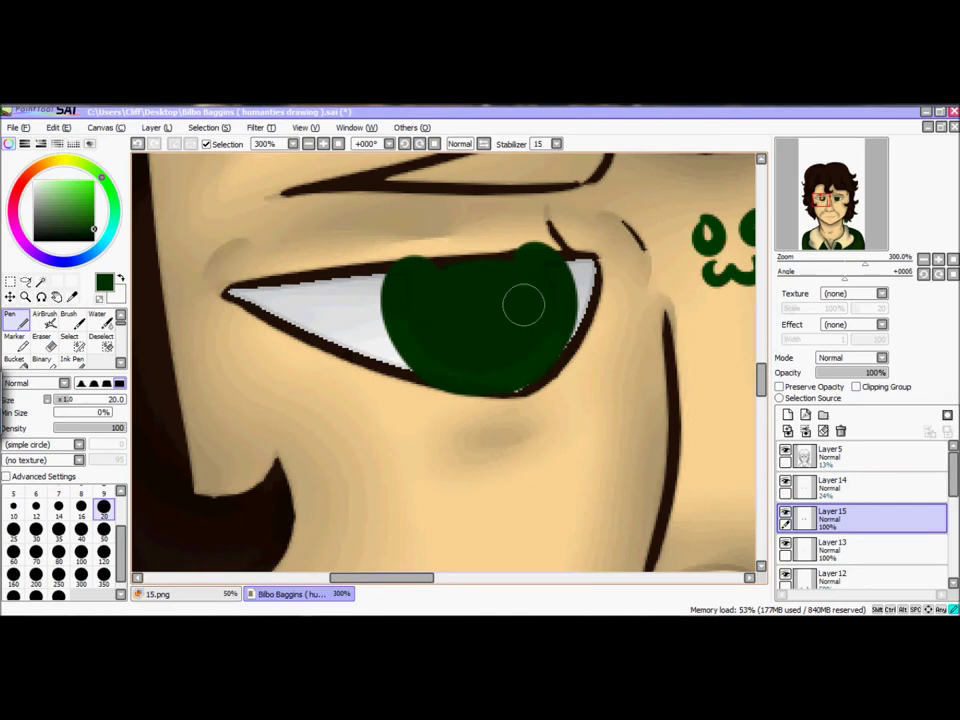
Set Layer5's opacity to 100% and erase the green spilling past the eyelid outlines on Layer15 with the size 16 eraser.
click(830, 455)
drag(812, 372, 886, 372)
key(e)
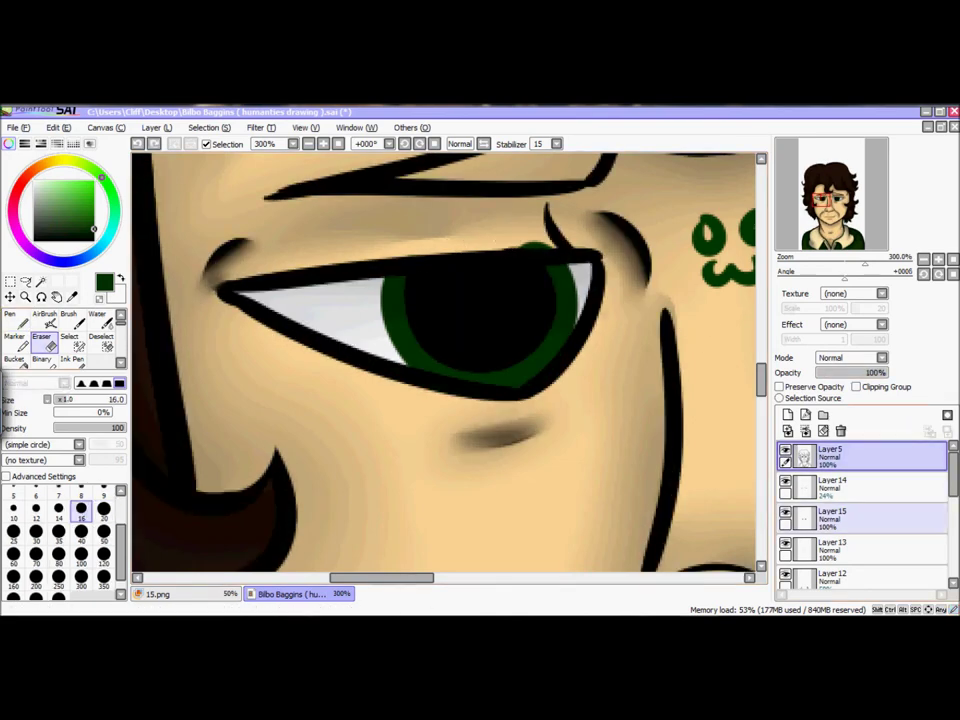
click(833, 516)
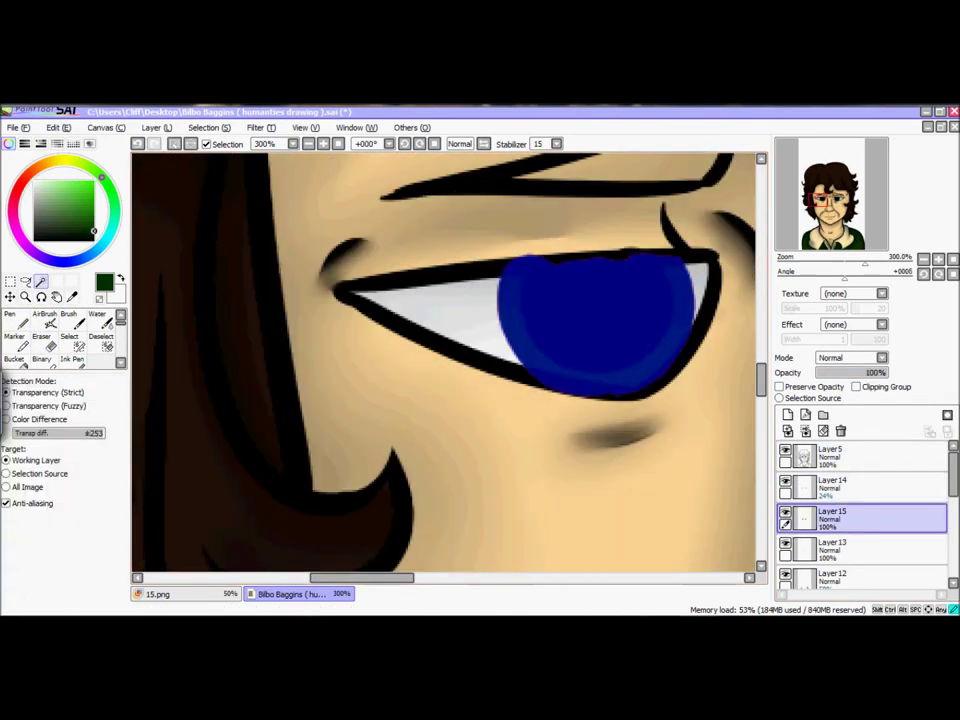
Airbrush black shading over the upper parts of both selected irises on Layer15 and soften it with the size 20 Blur.
click(44, 314)
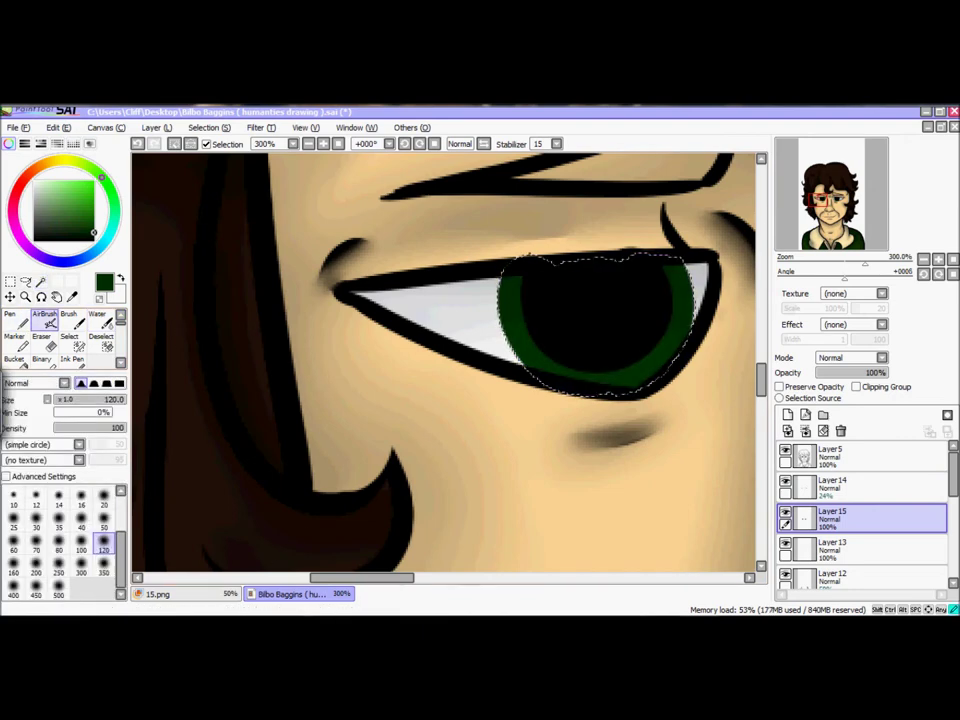
key(h)
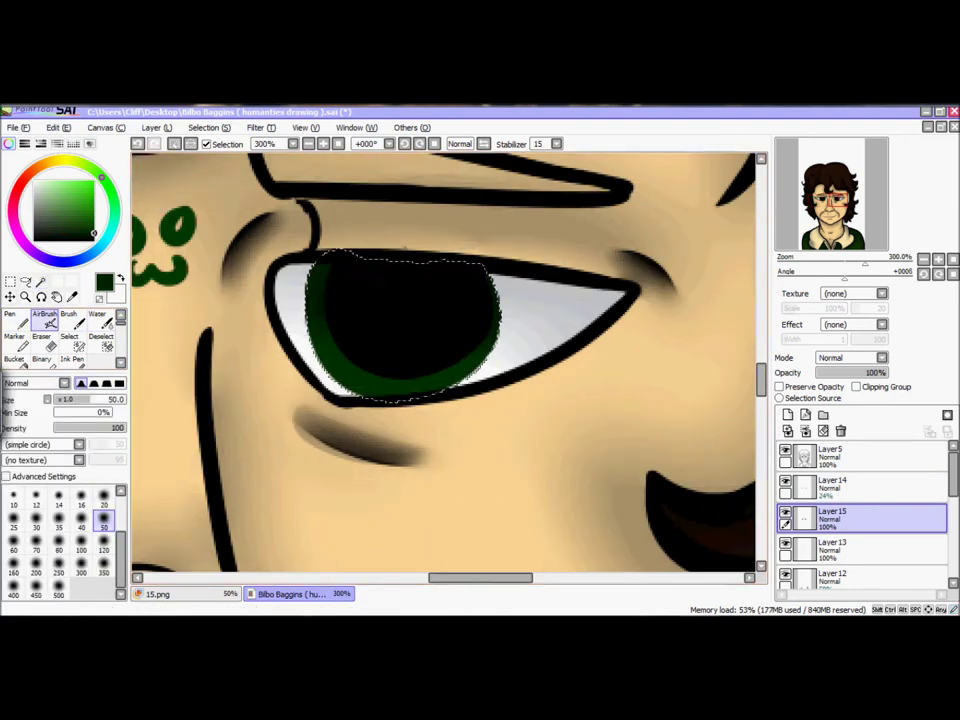
key(h)
key(b)
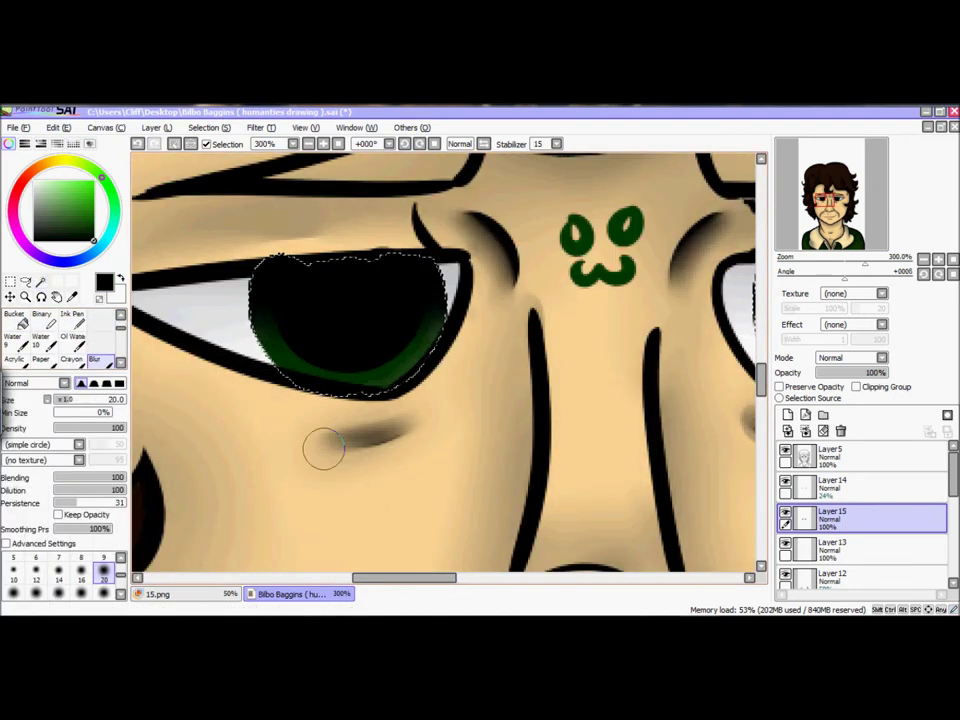
Airbrush bright green highlights at size 20 along the lower left edges of both irises on Layer15, and clear the selection.
drag(79, 211, 93, 183)
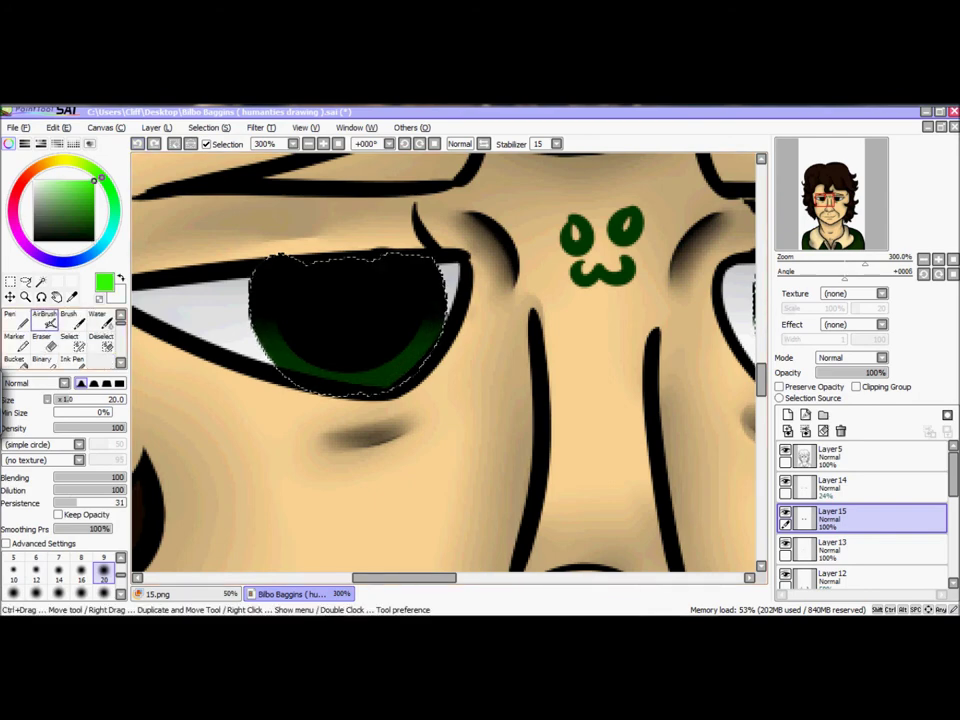
key(m)
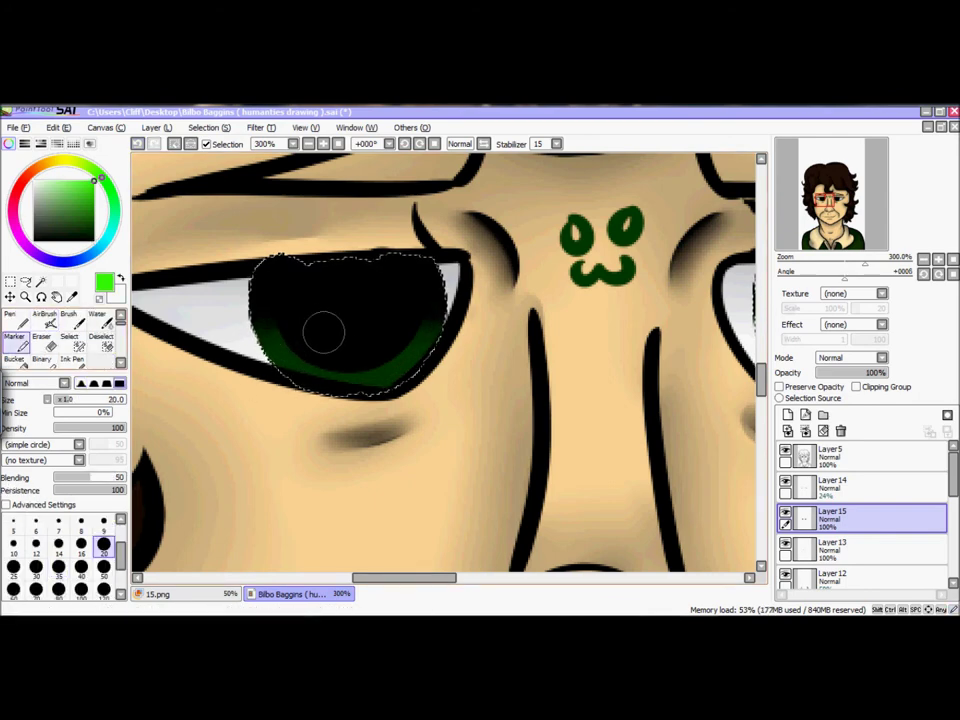
key(a)
drag(320, 325, 330, 355)
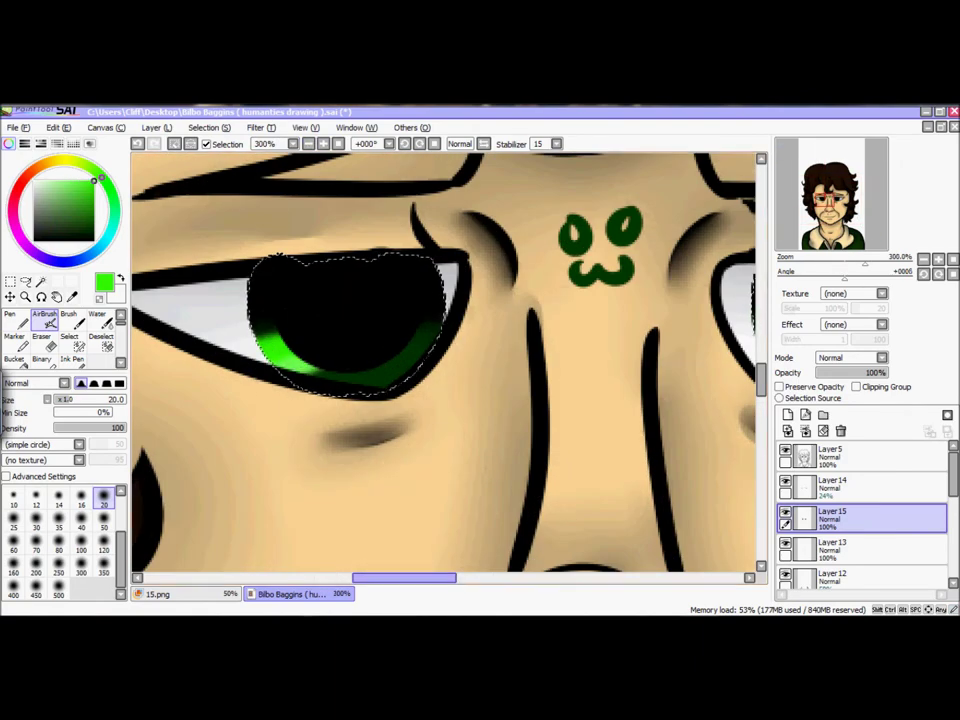
key(h)
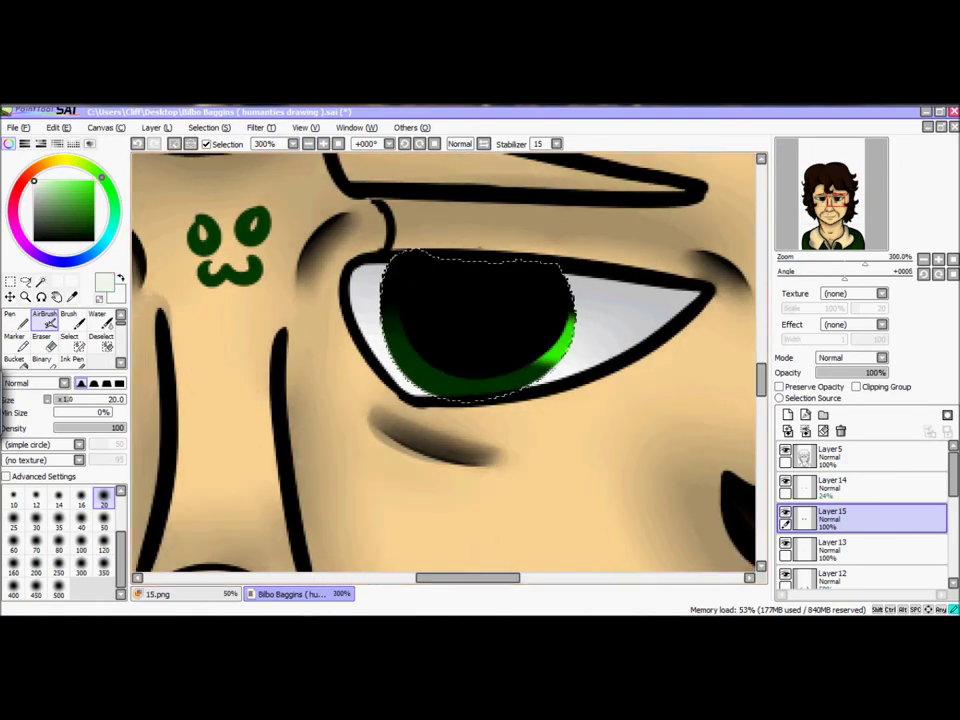
scroll(497, 320, down, 2)
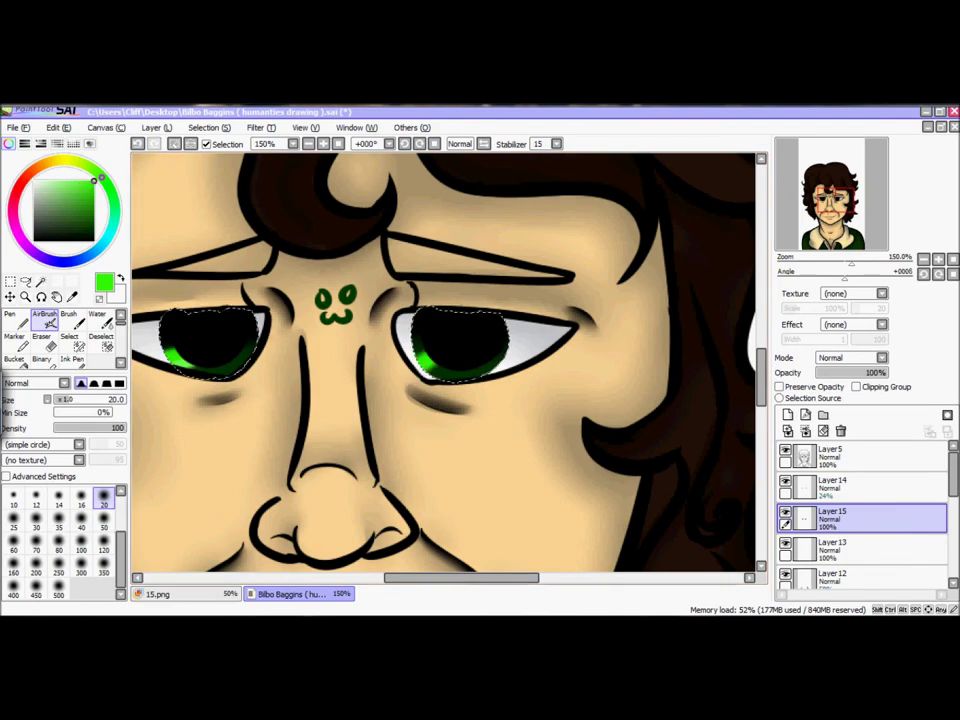
key(ctrl+d)
scroll(388, 398, up, 1)
key(e)
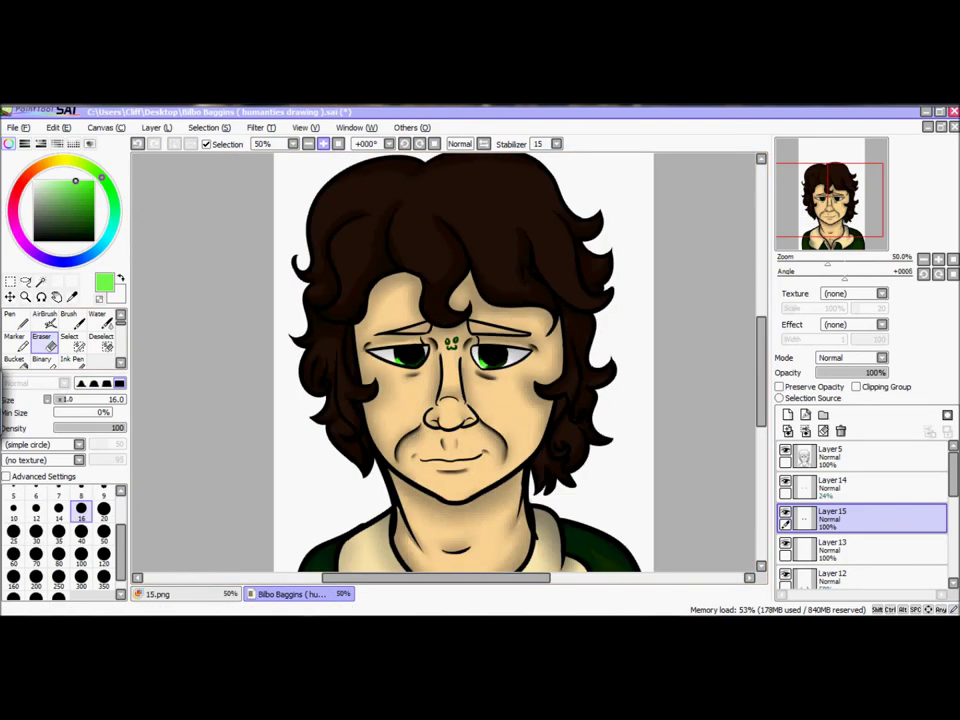
Try painting solid white eye highlights with the size 20 pen on a new layer above Layer5.
key(ctrl+shift+n)
key(n)
key(x)
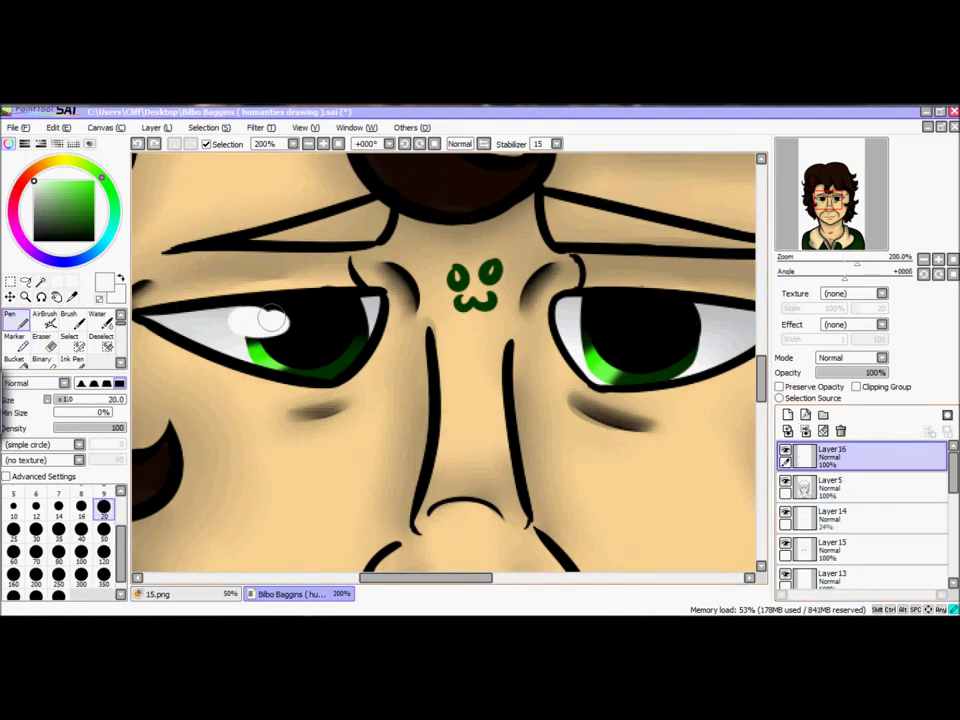
scroll(213, 305, down, 3)
scroll(213, 305, up, 3)
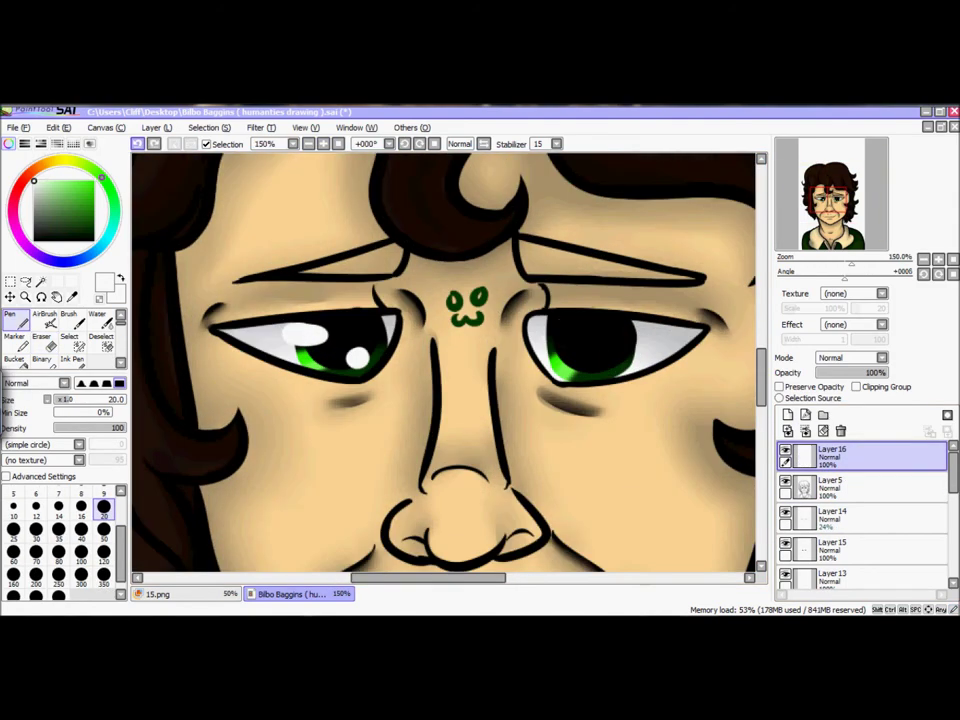
scroll(213, 305, up, 1)
Try large and small white highlights in both eyes with the new top layer at 28% opacity.
click(843, 372)
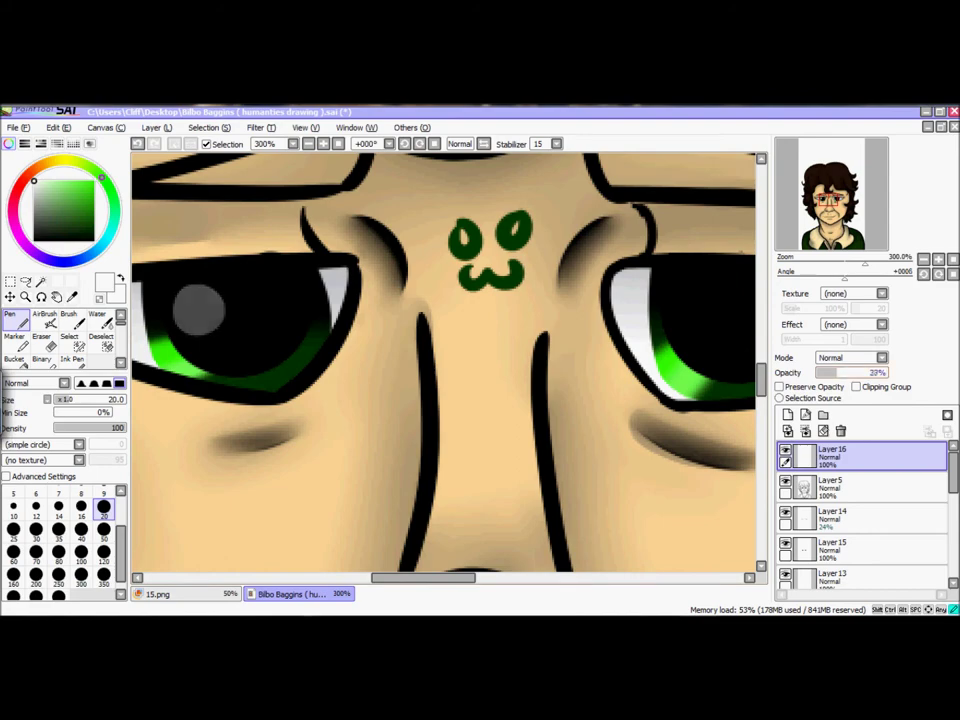
drag(560, 350, 343, 340)
scroll(350, 418, down, 3)
scroll(350, 418, up, 4)
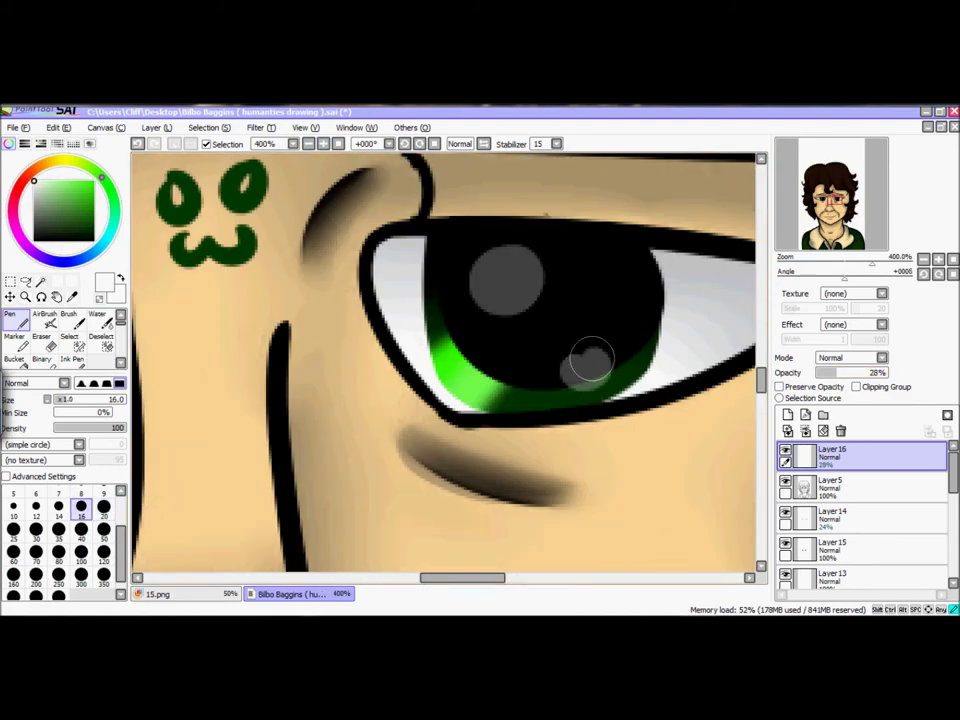
Try softening the eye highlights with the size 20 Blur, and delete the highlight layer.
key(h)
key(b)
drag(300, 280, 375, 349)
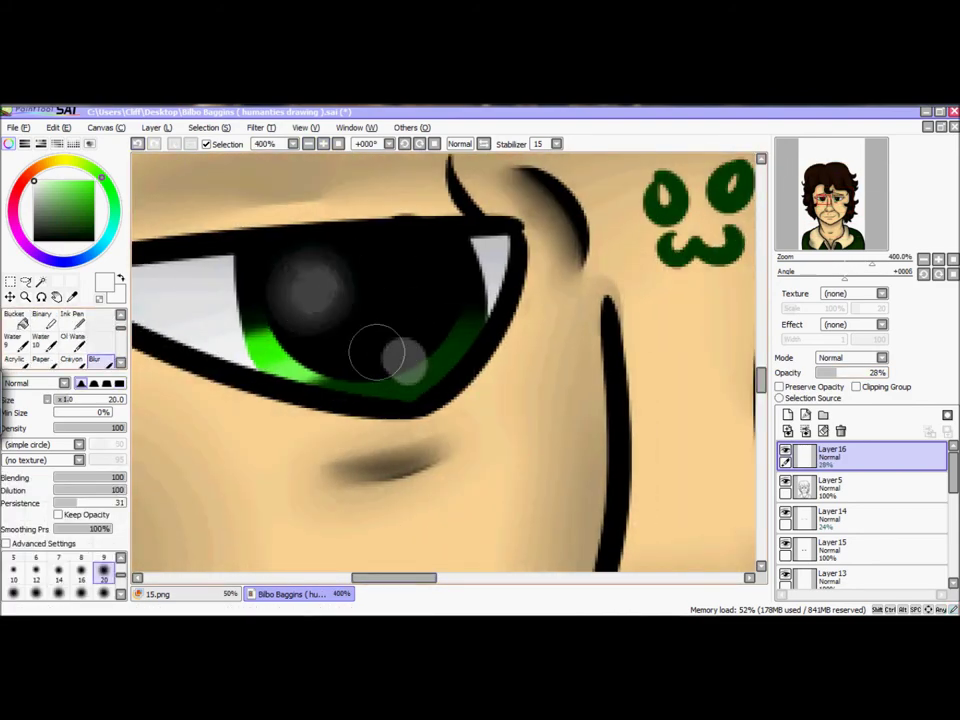
key(h)
scroll(508, 358, down, 4)
scroll(508, 358, up, 2)
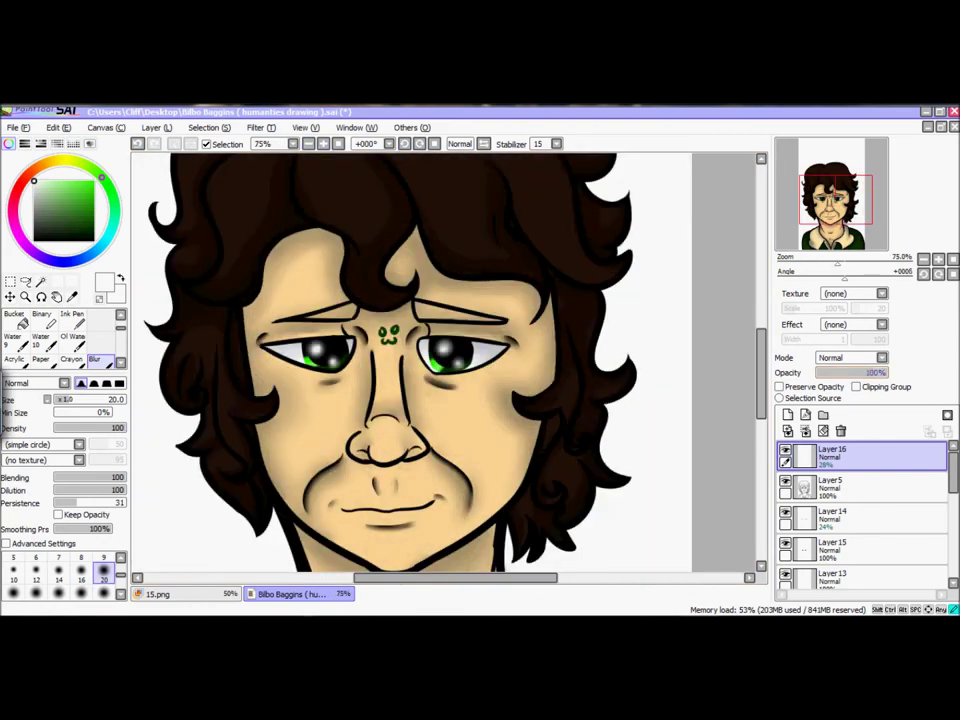
scroll(445, 360, down, 3)
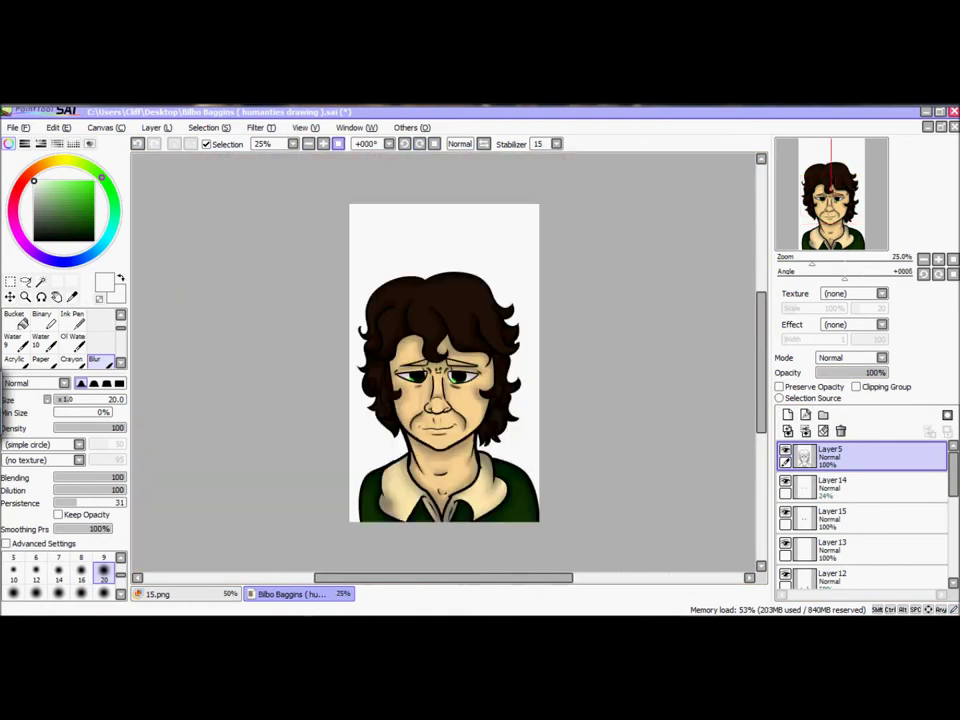
Erase the green doodled face between the eyes on Layer13 with the size 16 eraser.
scroll(445, 360, up, 5)
click(830, 517)
key(e)
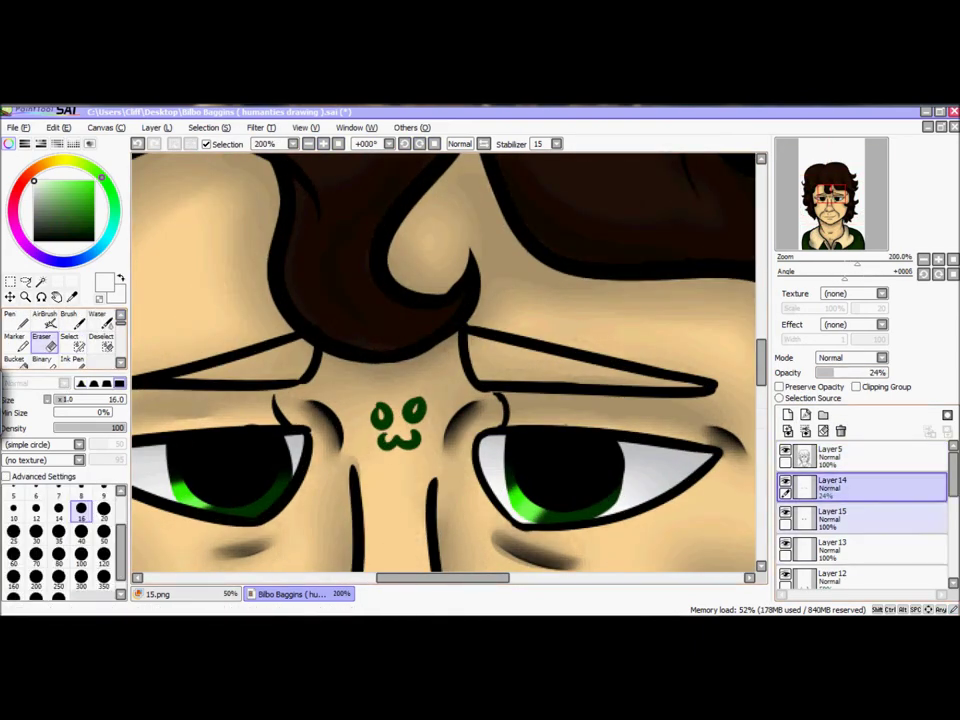
click(830, 548)
drag(385, 420, 424, 327)
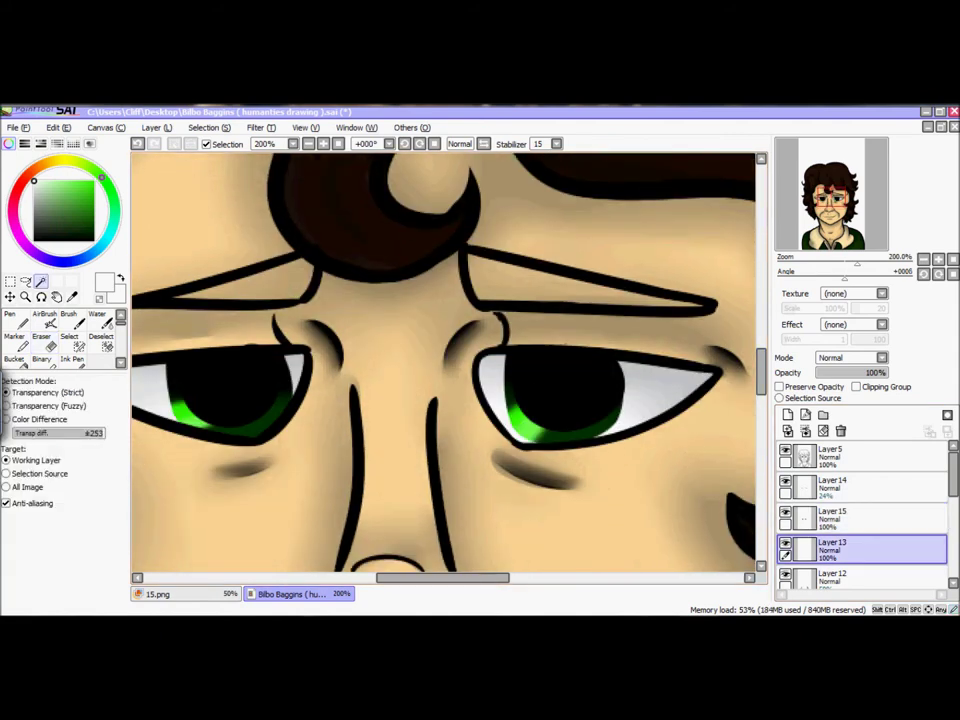
Select the inside of both eyebrows on Layer5 and fill them dark brown on Layer15 with the size 350 pen.
key(ctrl+a)
key(ctrl+d)
click(857, 556)
scroll(860, 500, up, 3)
click(860, 455)
key(n)
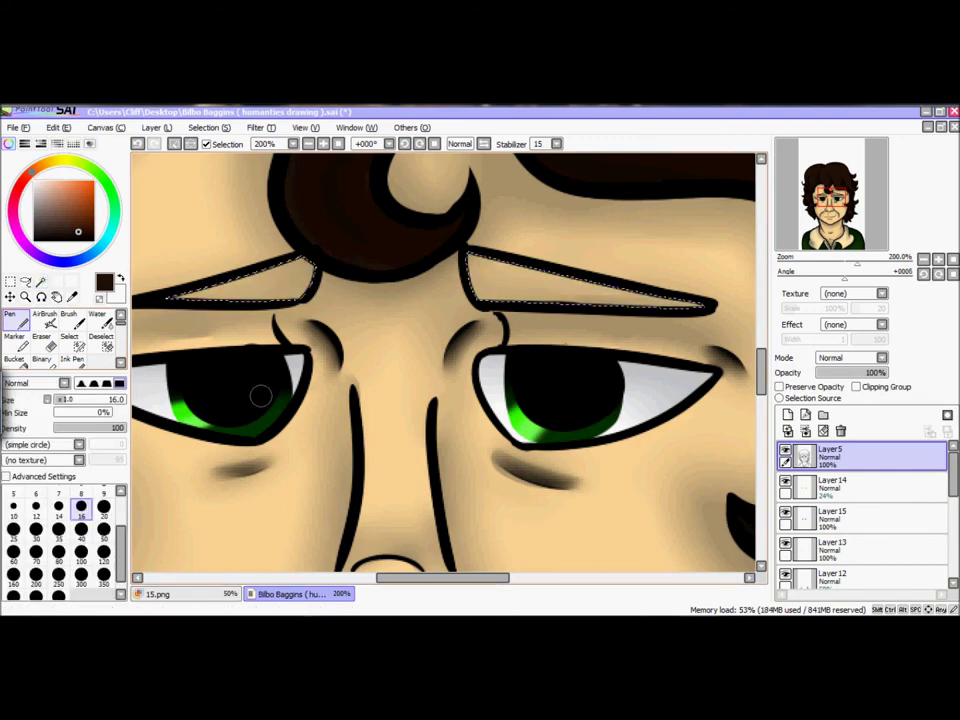
click(830, 516)
click(104, 574)
mouse_move(446, 343)
mouse_down()
mouse_move(500, 290)
mouse_move(560, 290)
mouse_up()
scroll(445, 360, down, 5)
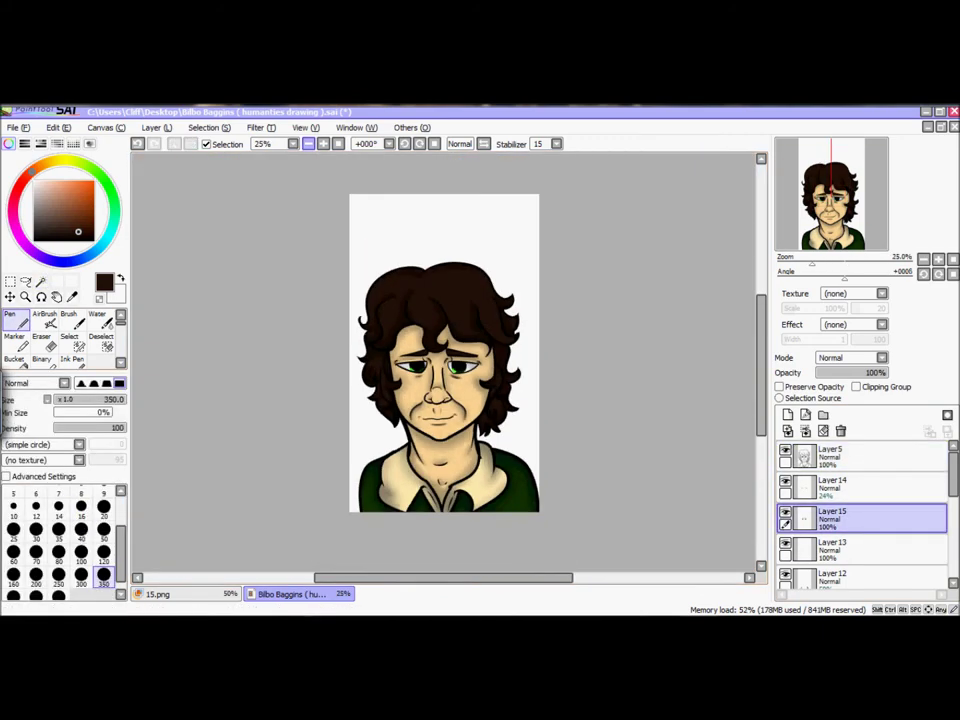
Paint a large and a small white highlight in each eye on Layer5 with the size 20 pen.
scroll(445, 360, up, 6)
key(x)
click(830, 455)
drag(400, 400, 516, 400)
click(104, 507)
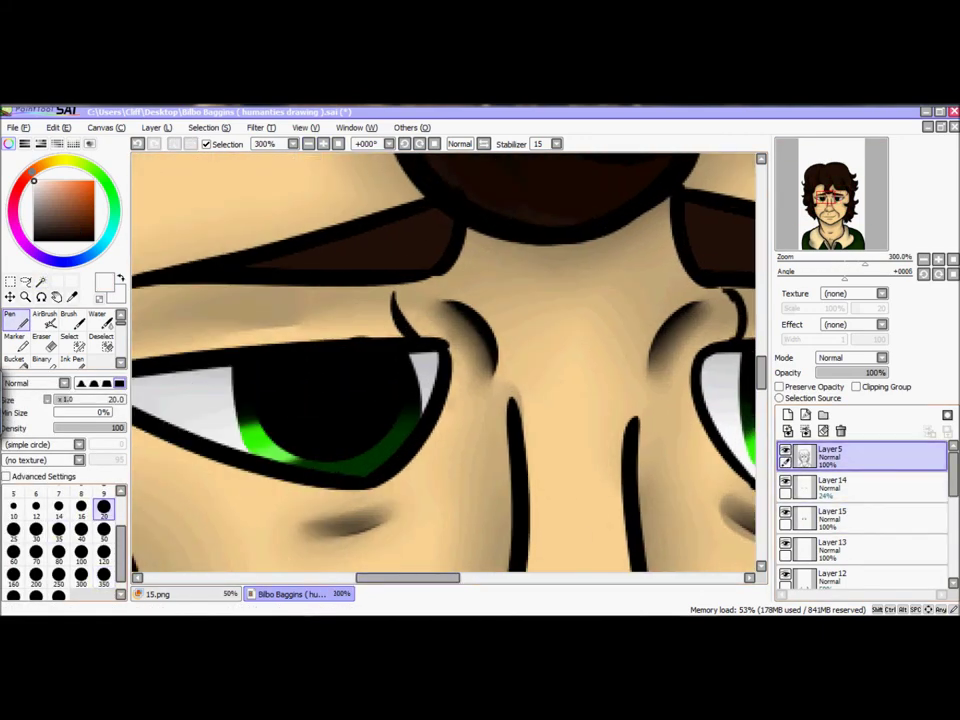
drag(700, 400, 355, 400)
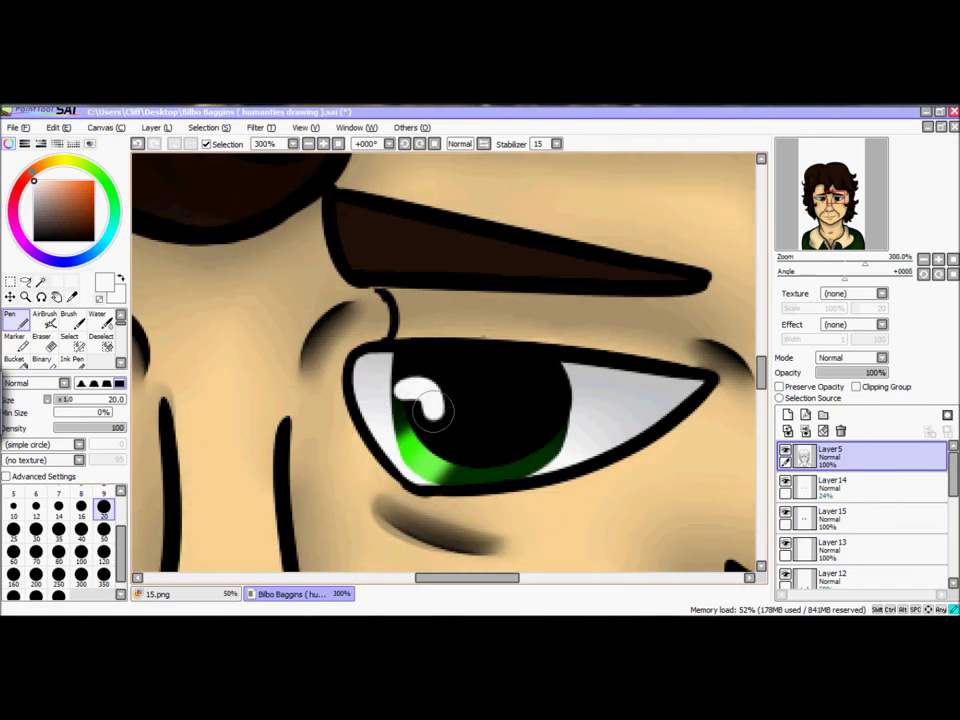
scroll(492, 461, down, 4)
click(323, 144)
click(323, 144)
click(323, 144)
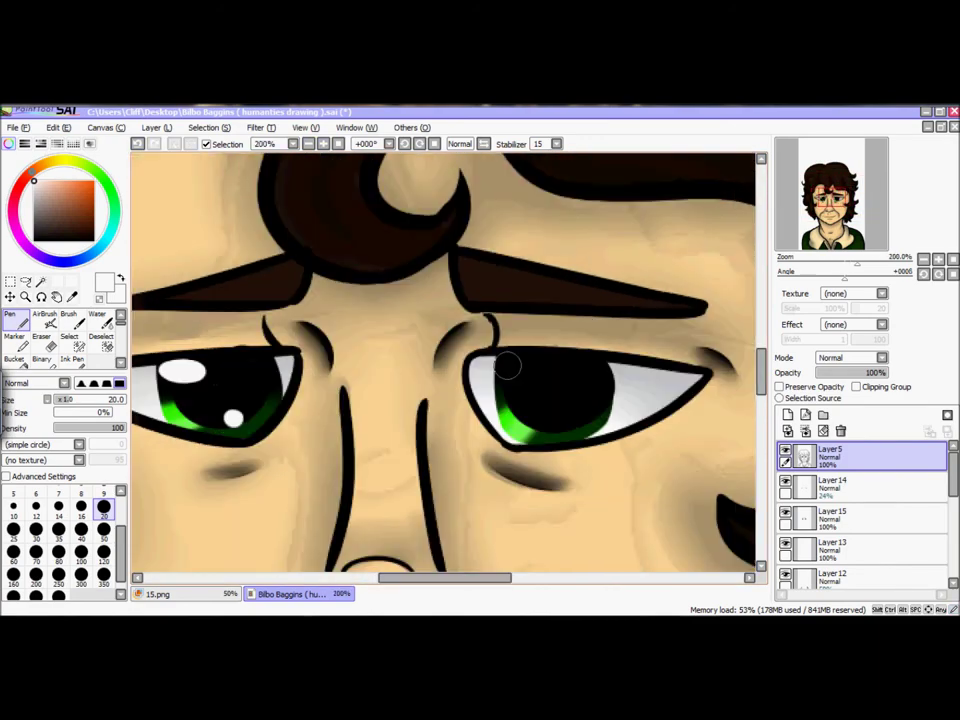
click(308, 144)
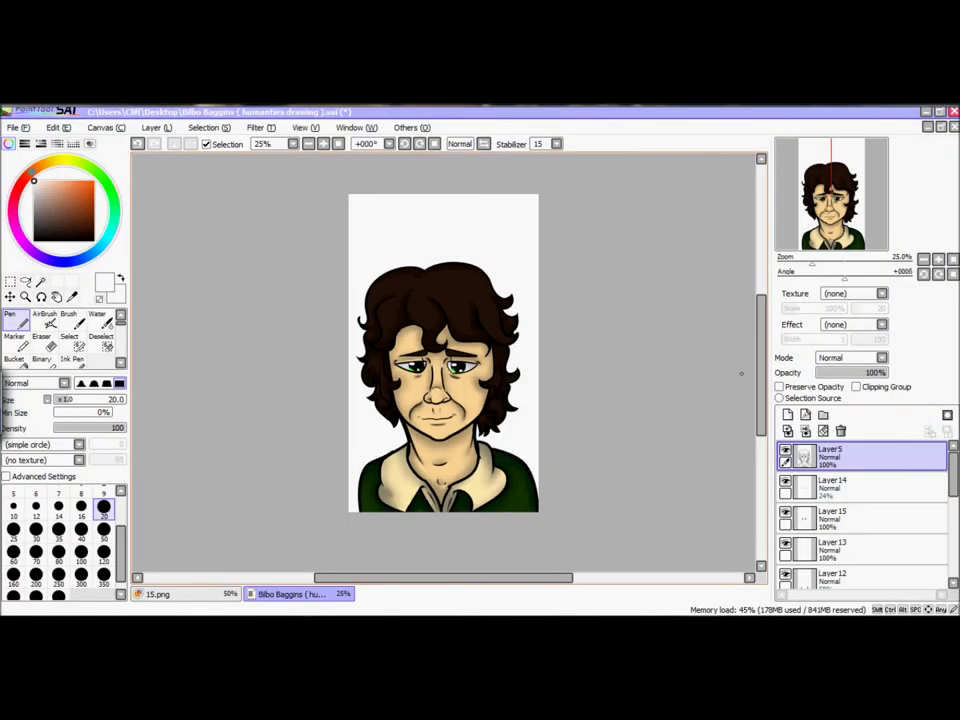
Add a new layer between Layer9 and Layer8 and paint white highlight patches across the hair with the size 20 pen.
click(787, 414)
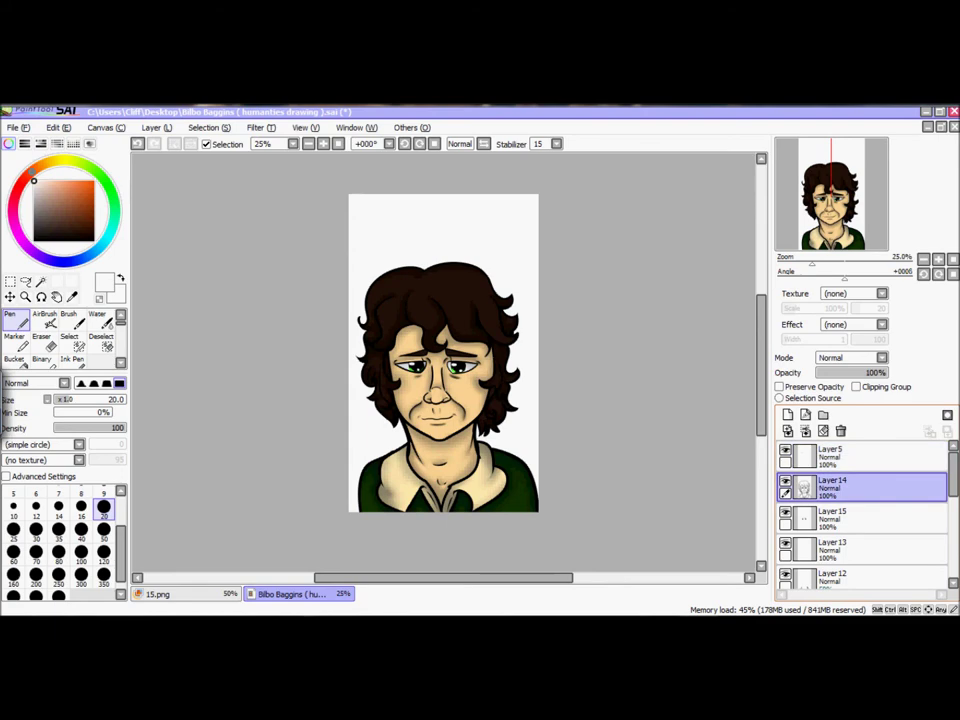
drag(862, 455, 862, 525)
scroll(193, 355, up, 3)
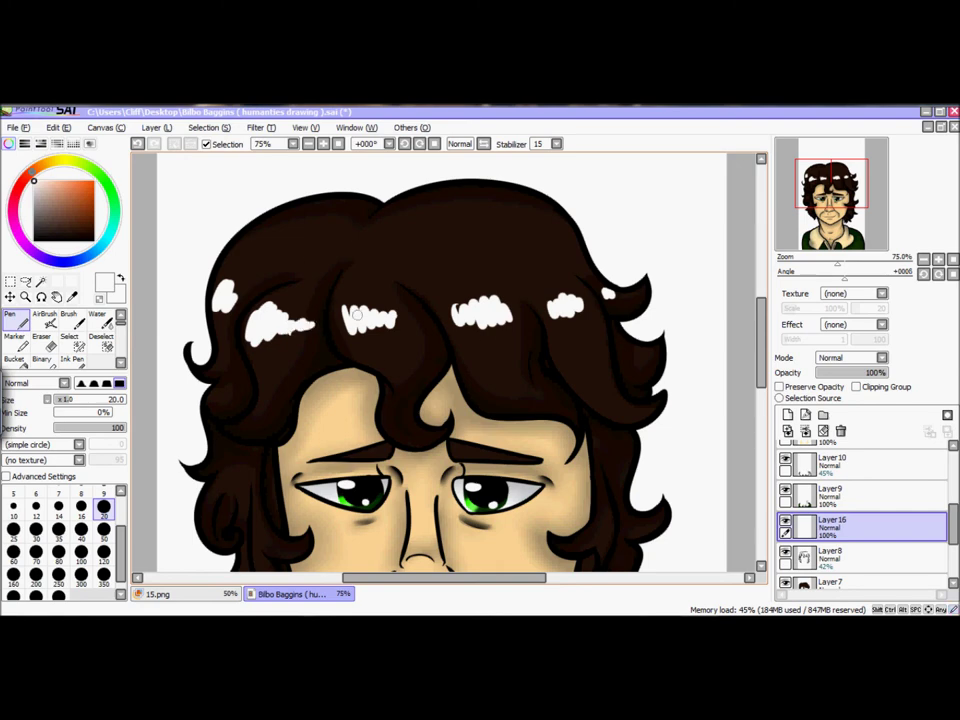
Soften the white hair highlights with the size 50 Blur and lower their layer's opacity to 16%.
drag(885, 372, 837, 372)
scroll(60, 340, down, 2)
click(94, 359)
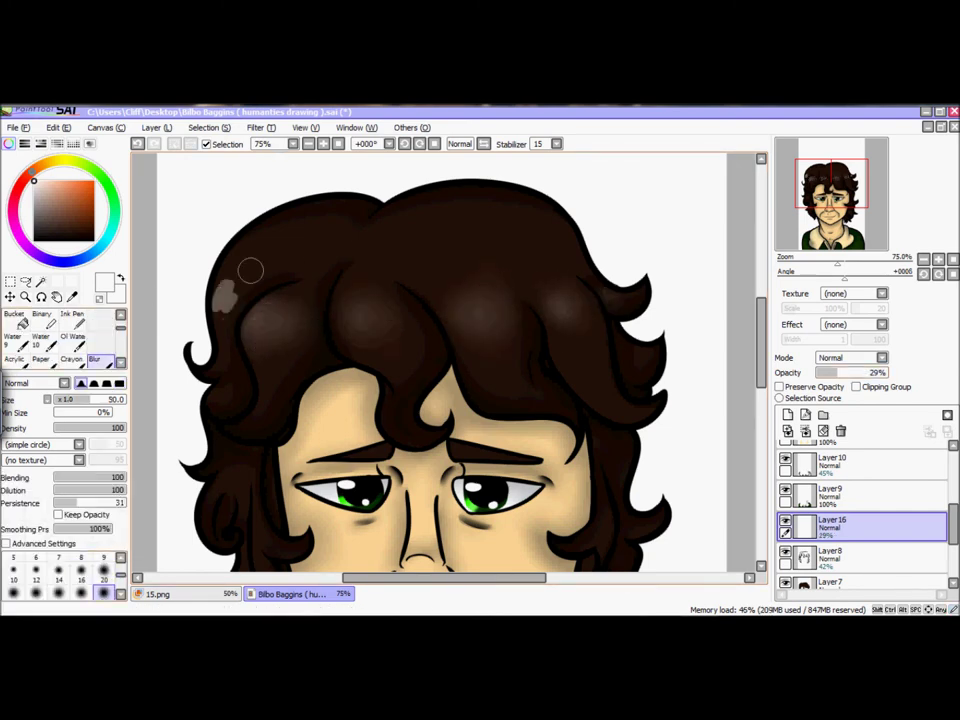
scroll(270, 305, down, 4)
scroll(270, 305, up, 4)
drag(836, 372, 827, 372)
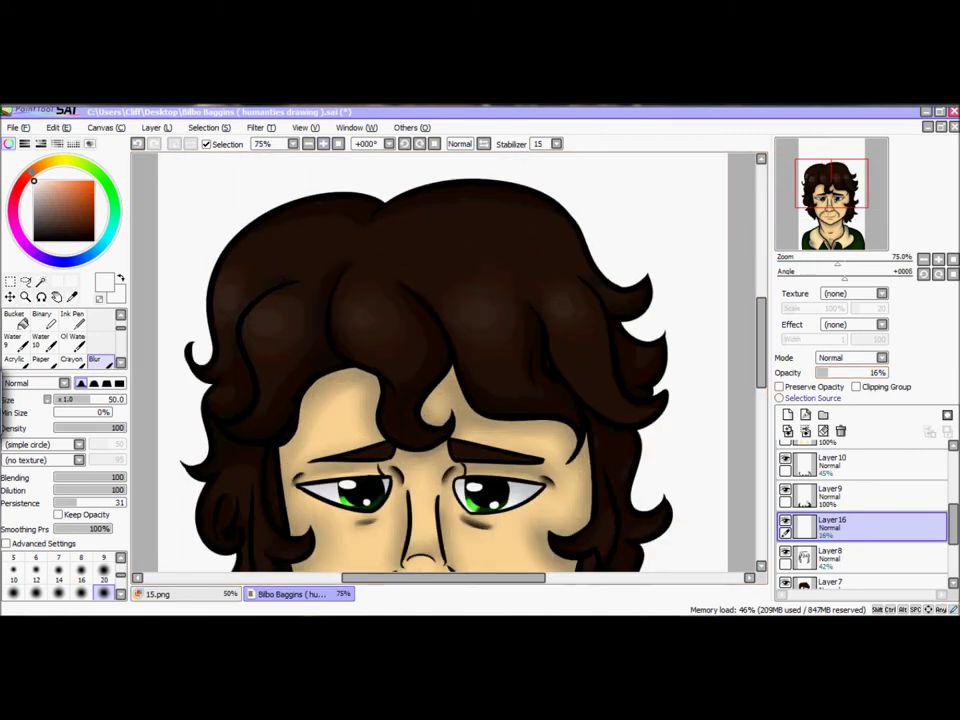